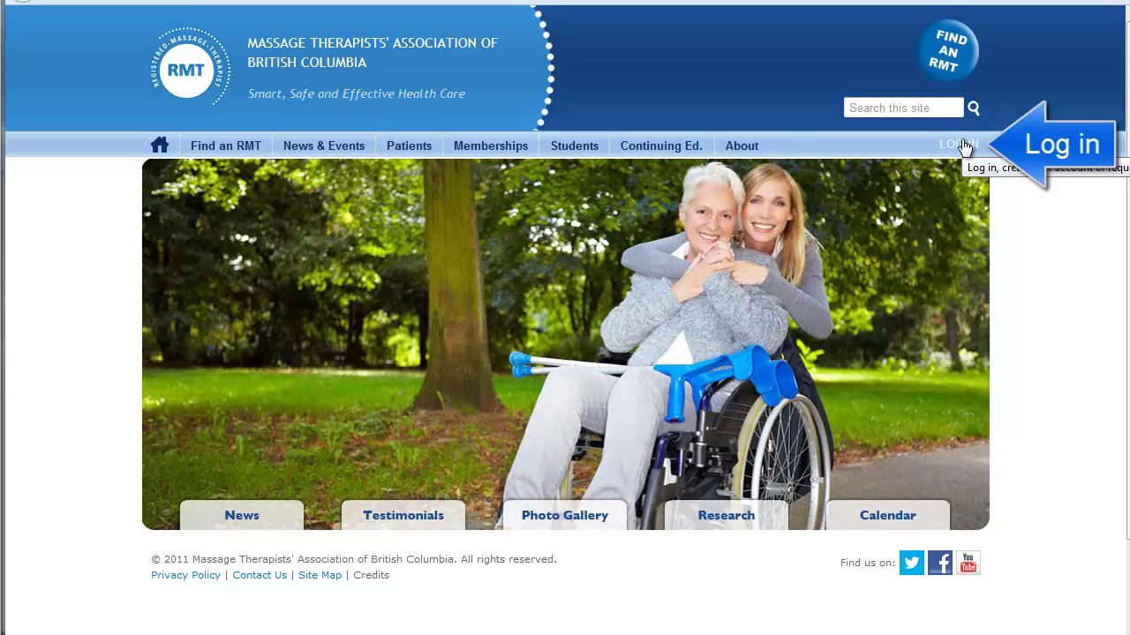
Go to the MTABC member log-in page from the homepage's LOG IN link
left_click(961, 144)
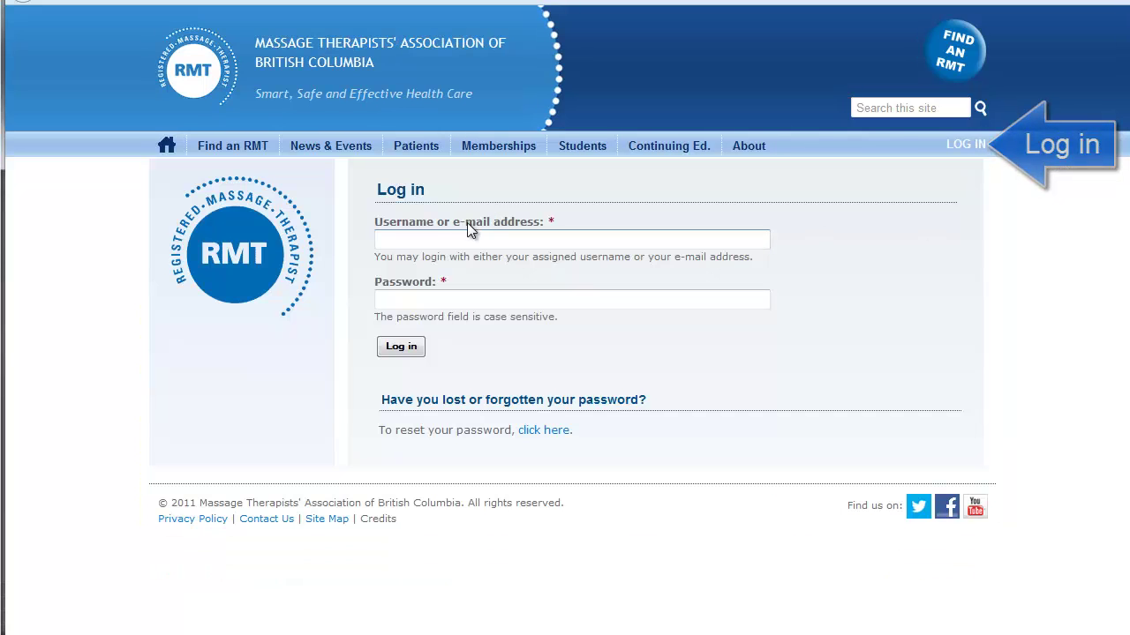
Log in to MTABC by entering the member username and the account password
left_click(457, 237)
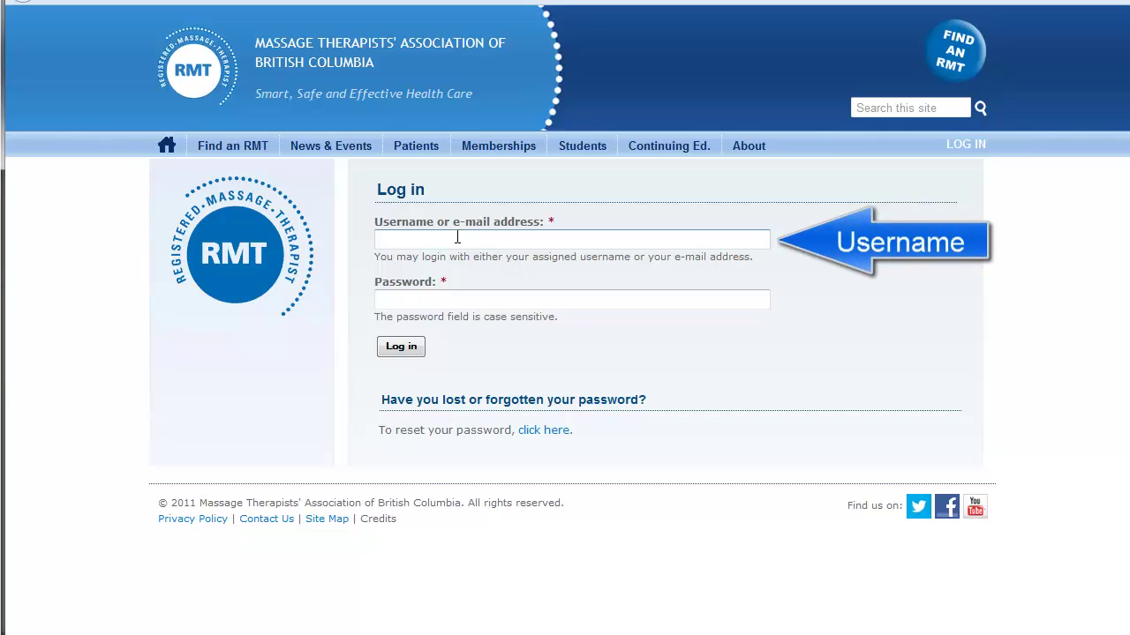
left_click(434, 299)
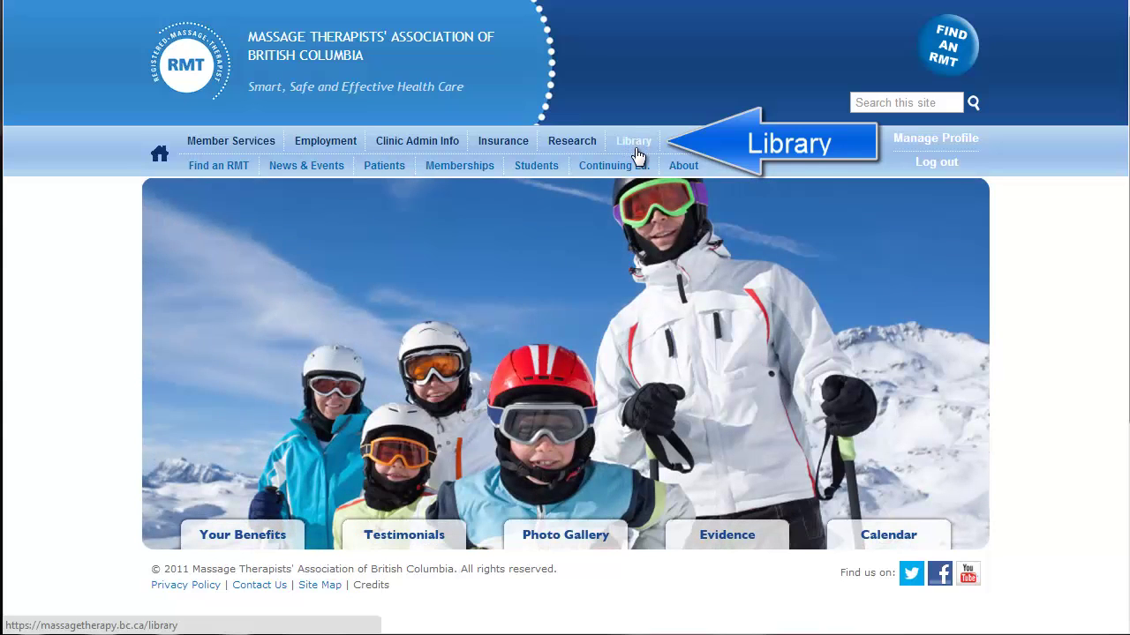
Open the members' Library page and scroll down to the Databases by Title list
left_click(636, 156)
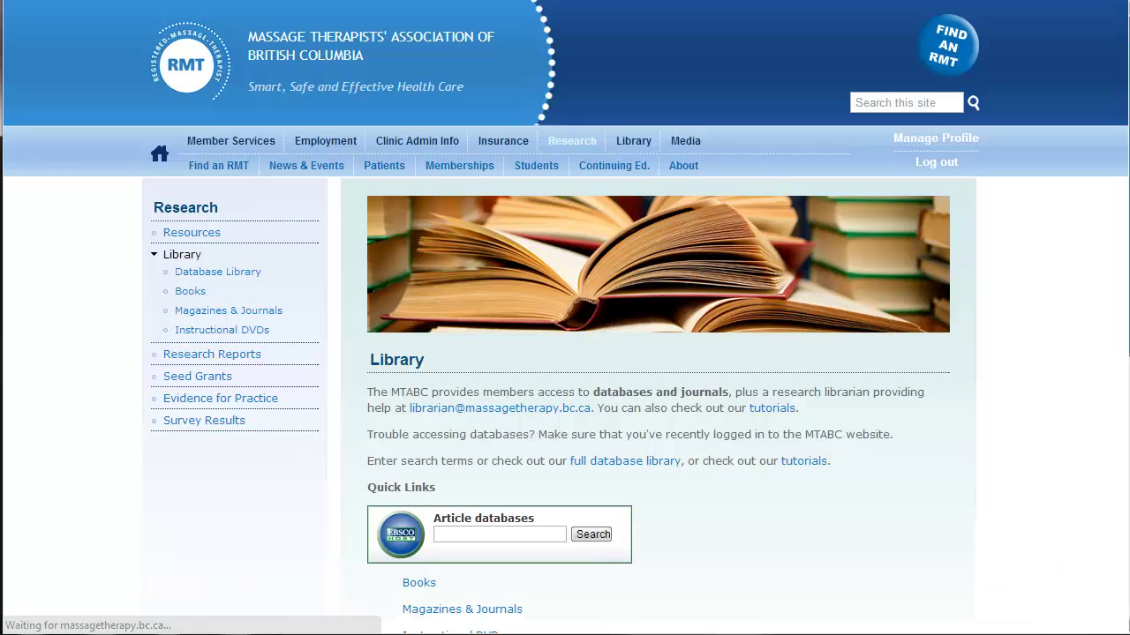
scroll(565, 318, "down", 5)
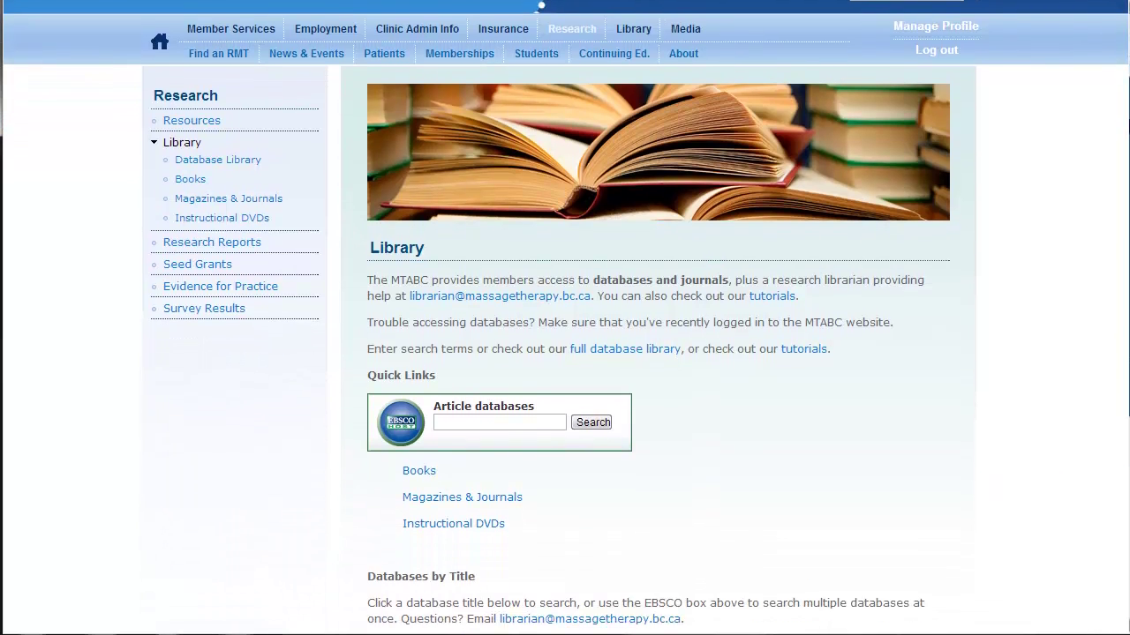
scroll(1127, 226, "down", 2)
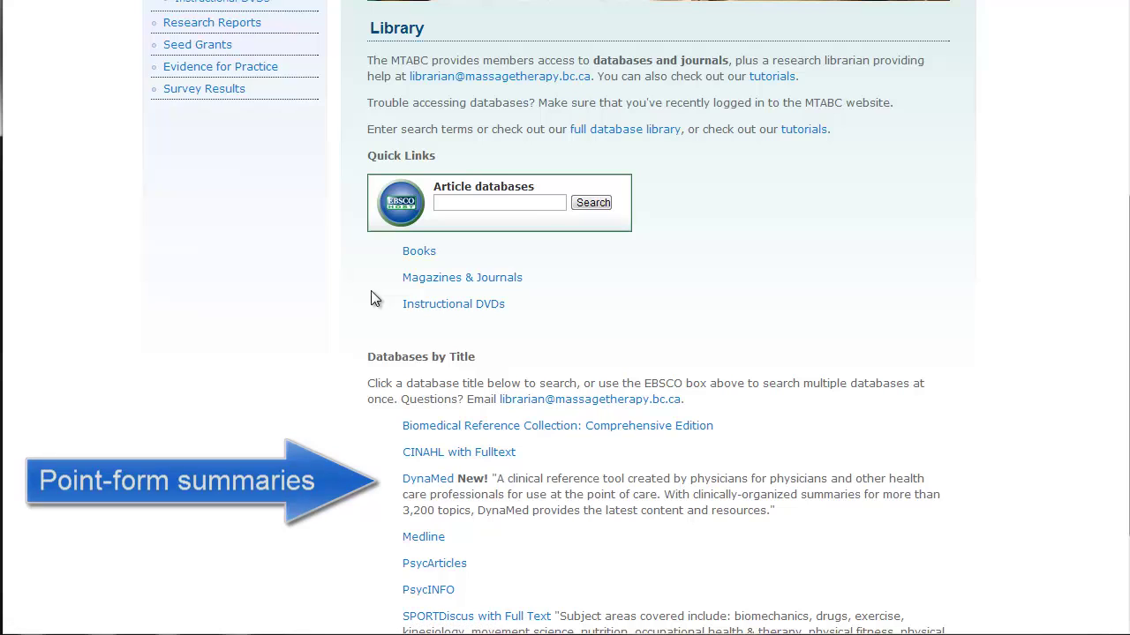
Search the article databases for 'massage and low back pain', returning 517 EBSCOhost results
left_click(485, 205)
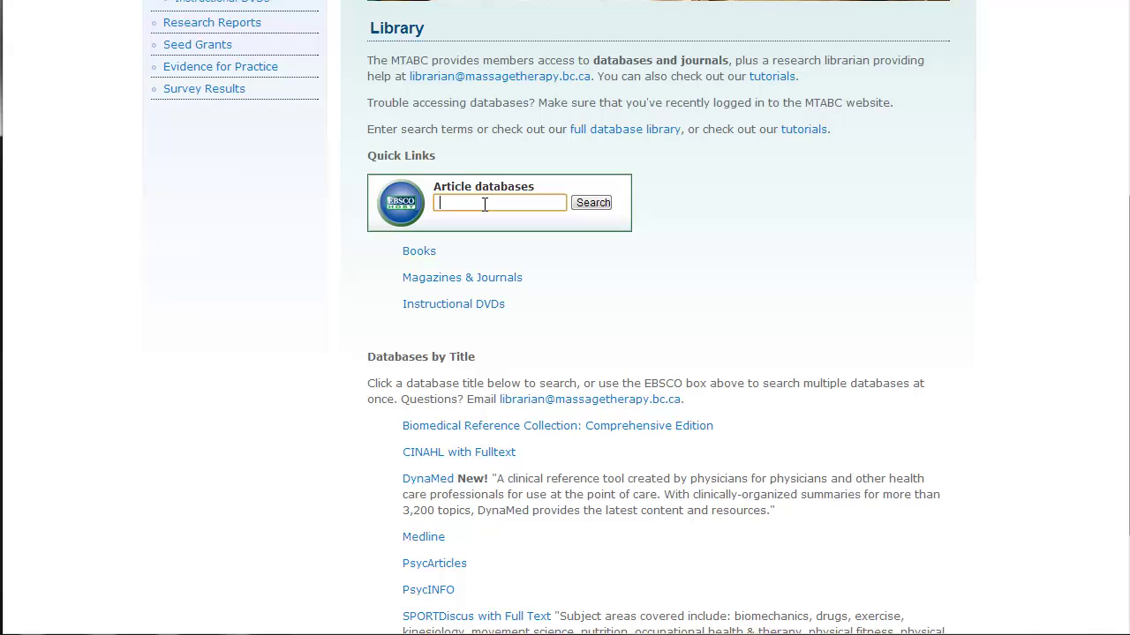
type("massage and")
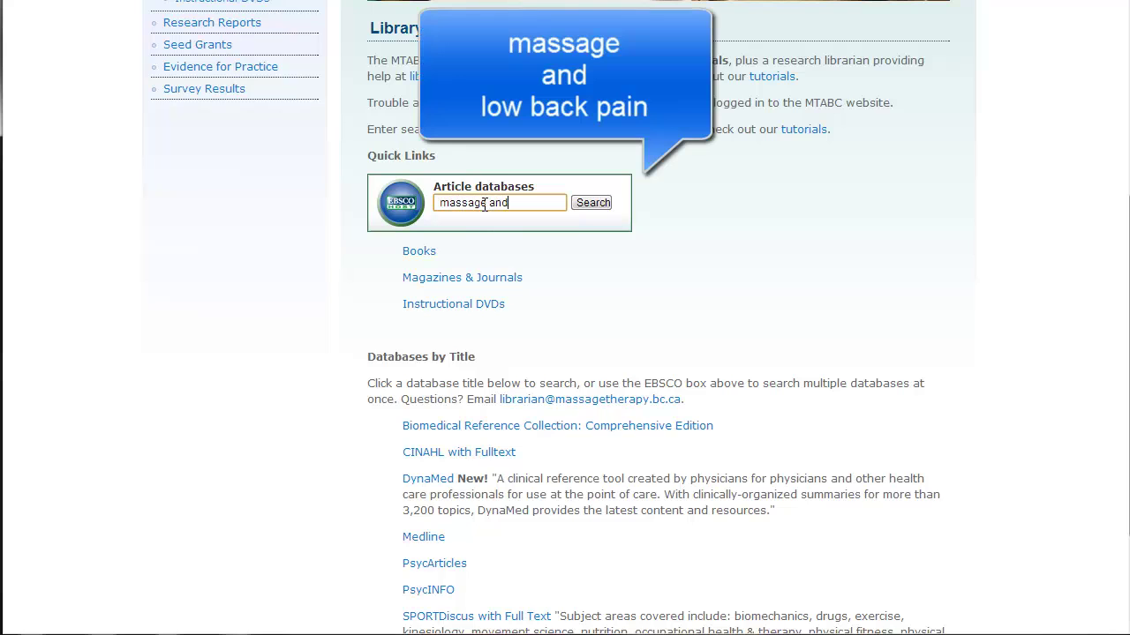
type(" low back pain")
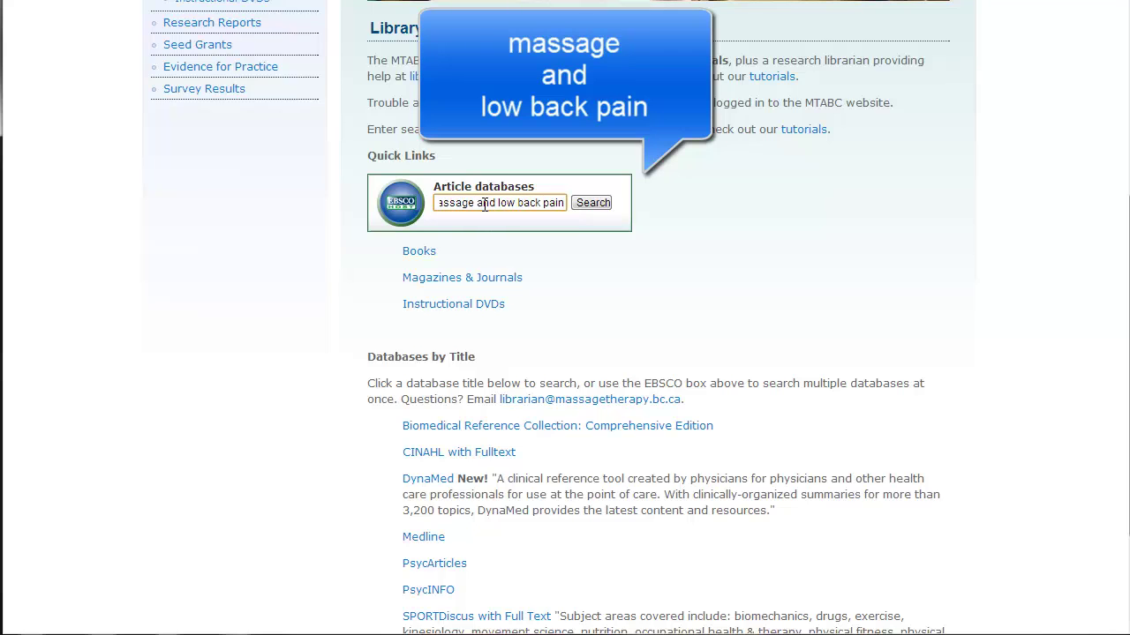
key("Return")
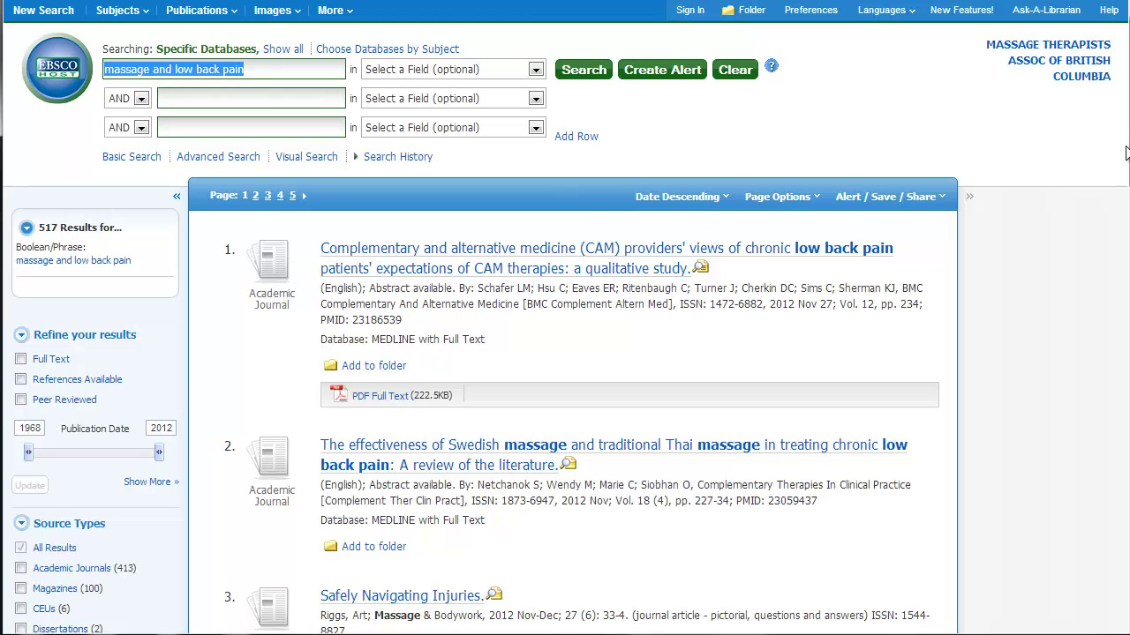
Limit the publication date range to 2002–2012
scroll(51, 318, "down", 3)
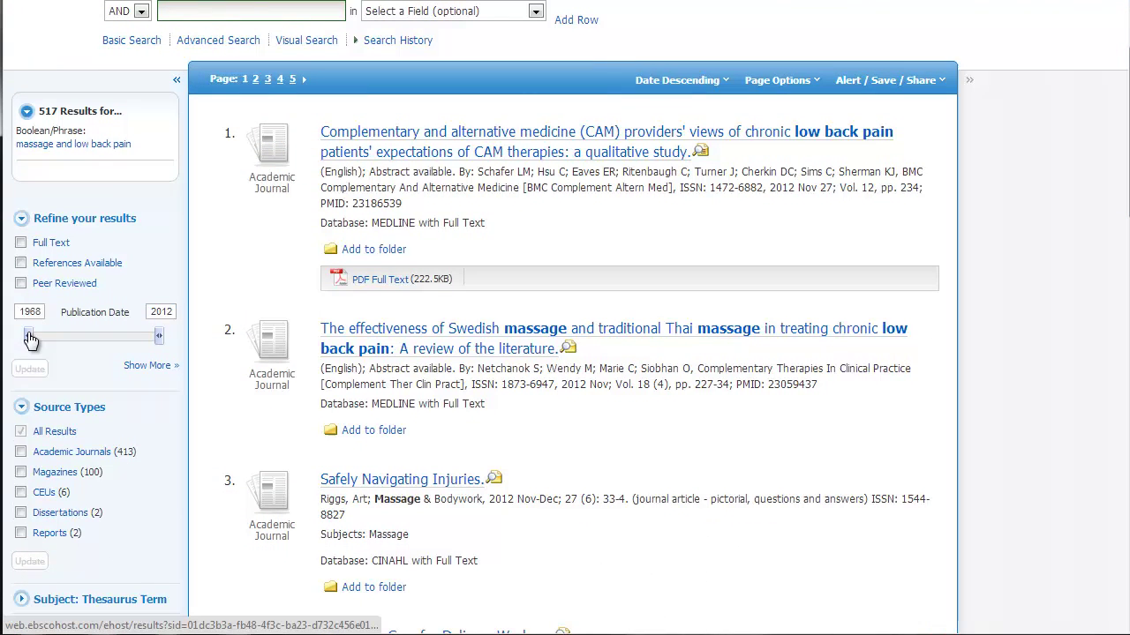
left_click_drag(28, 336, 131, 352)
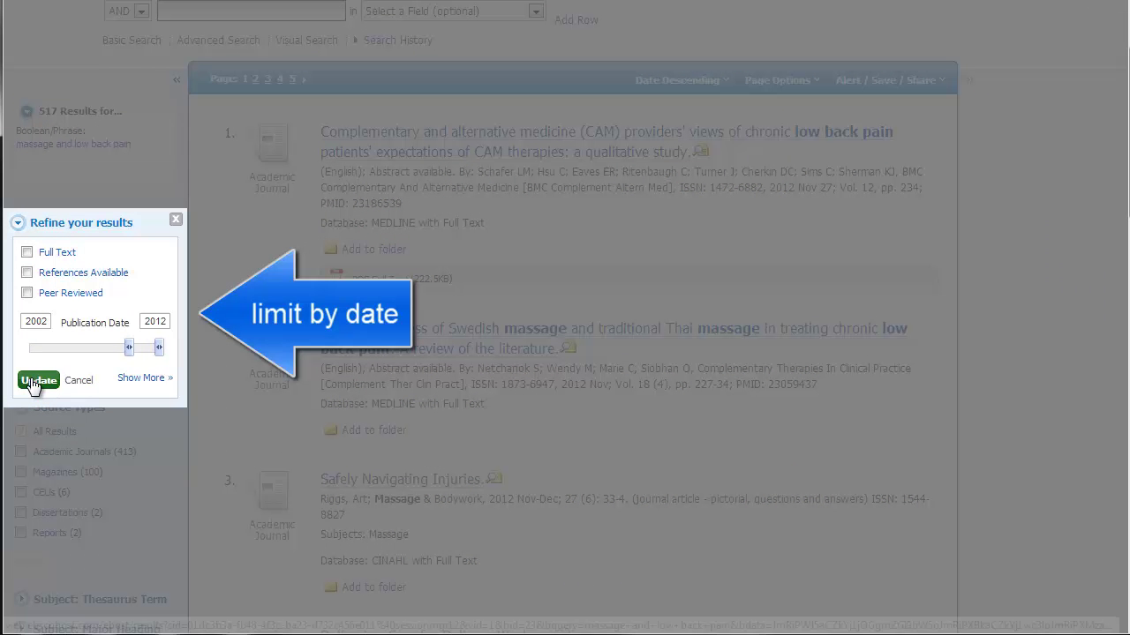
left_click(32, 383)
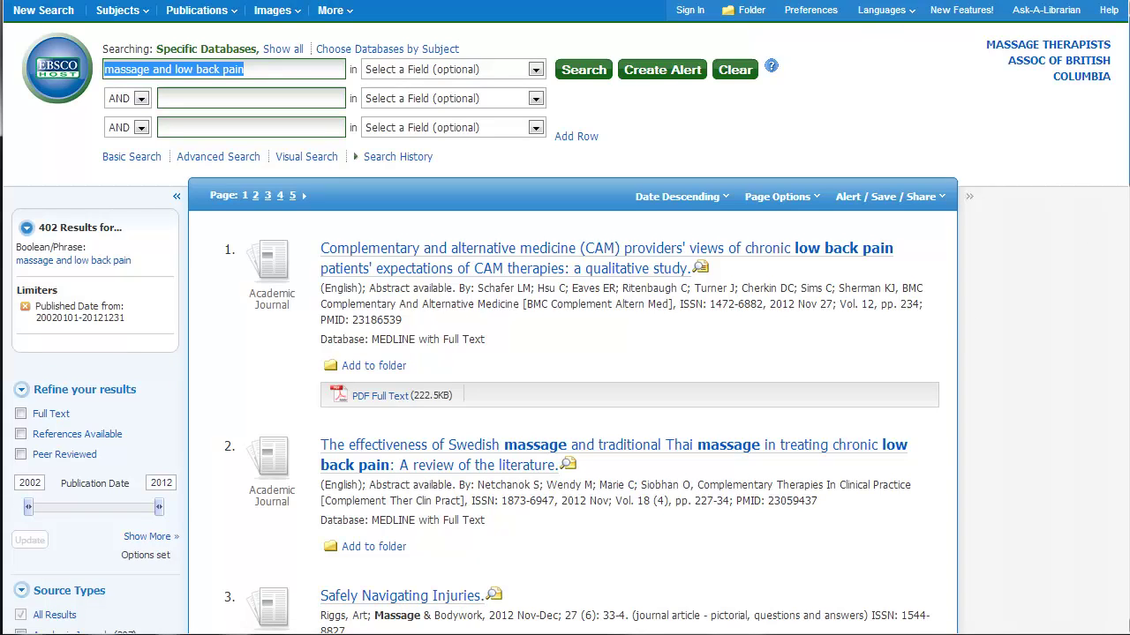
Restrict the source type to Academic Journals, narrowing the list to 307 results
left_click_drag(1126, 132, 1126, 203)
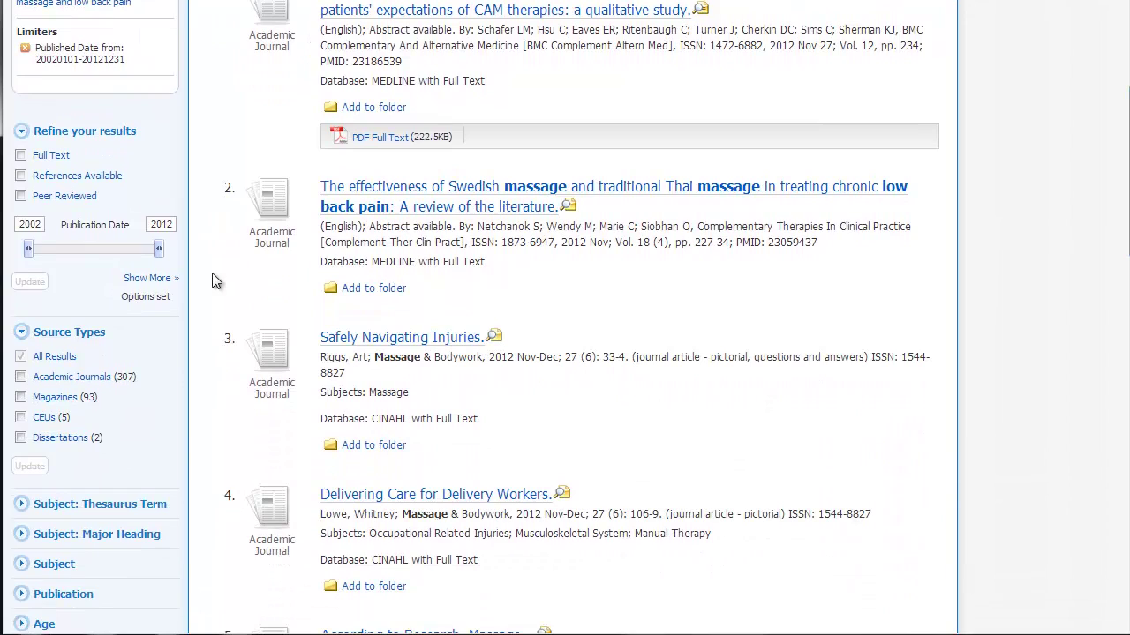
left_click(20, 378)
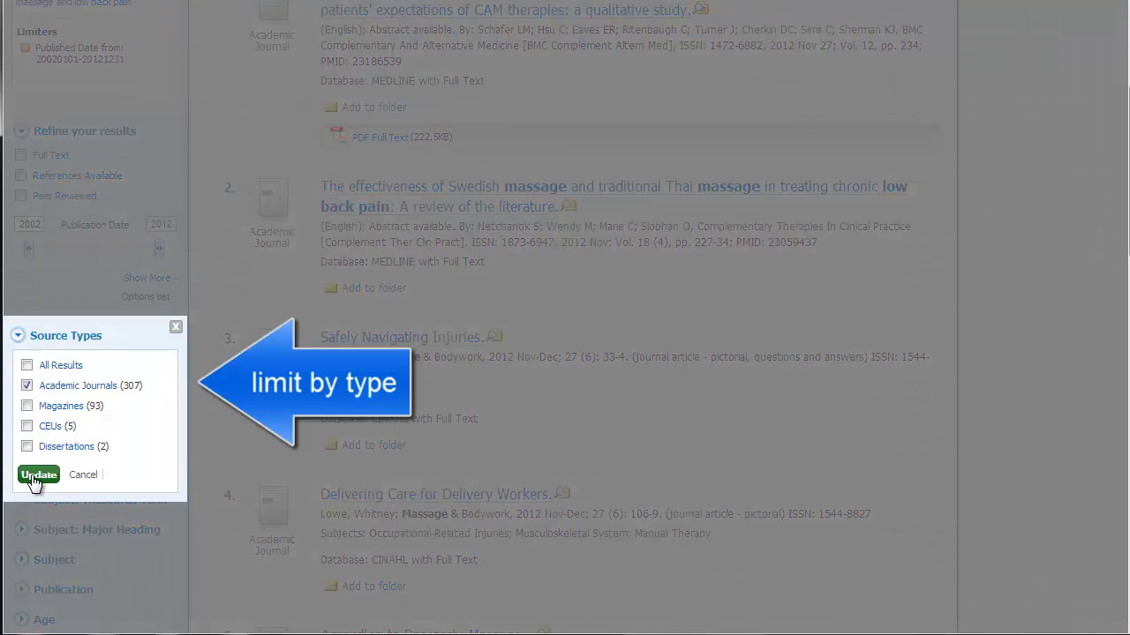
left_click(34, 477)
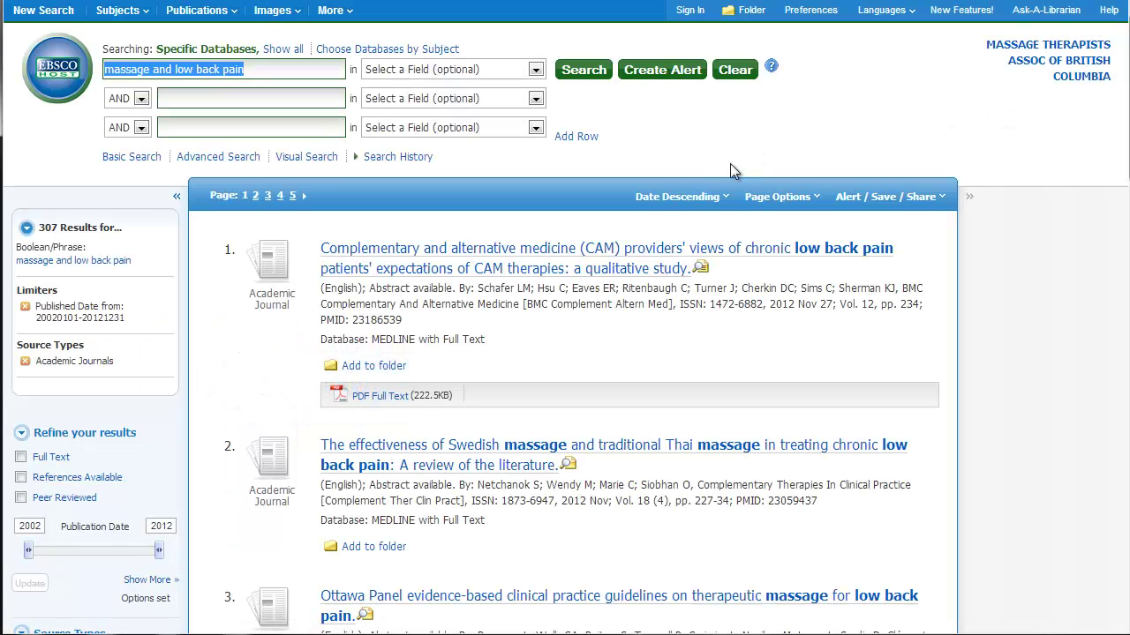
Sort the 307 results by Relevance and scroll through the reordered list
left_click(726, 199)
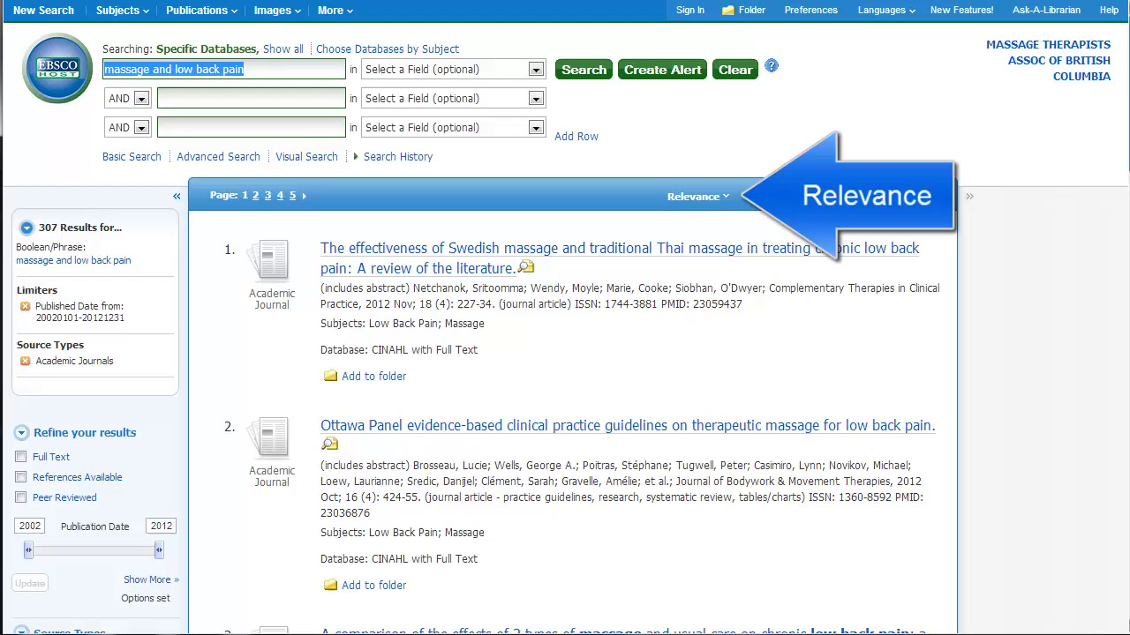
scroll(565, 353, "down", 1)
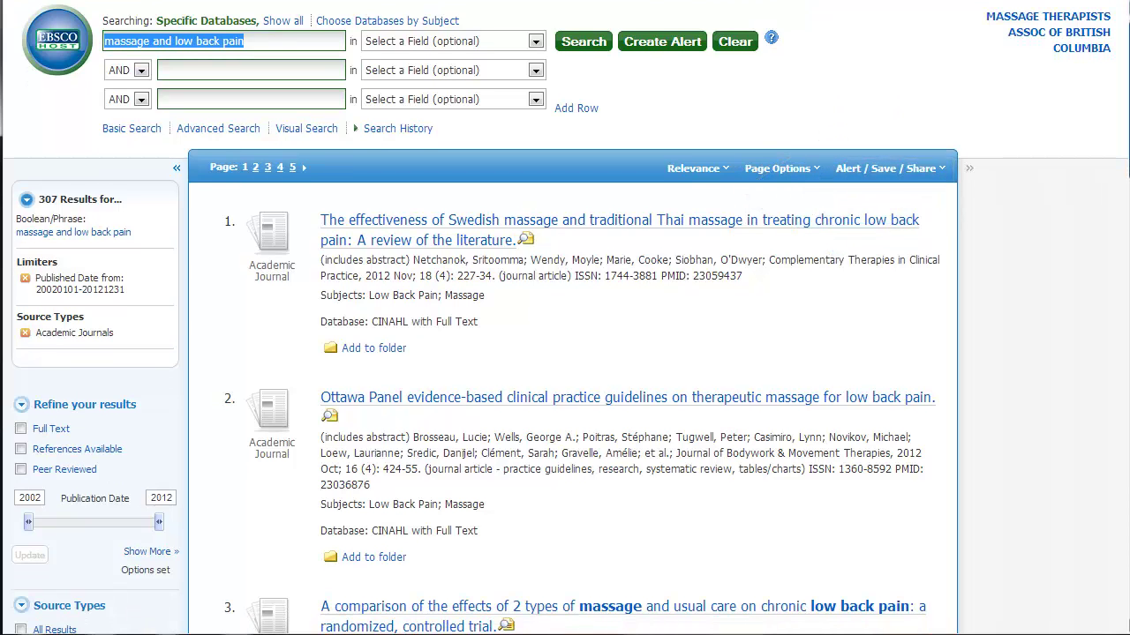
scroll(565, 353, "down", 1)
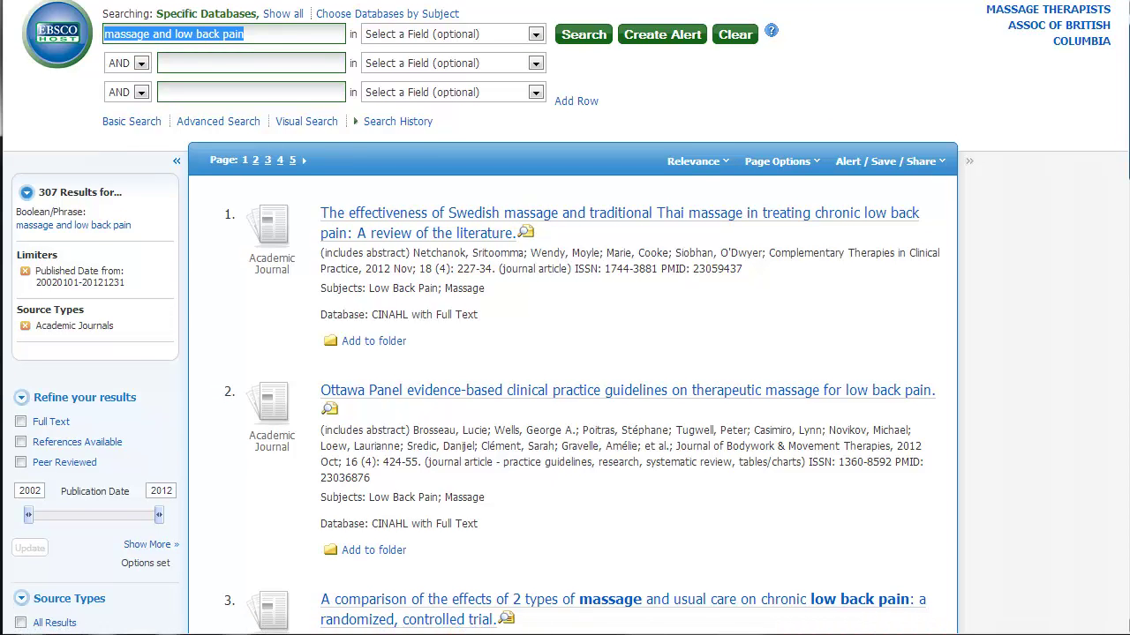
scroll(565, 353, "down", 5)
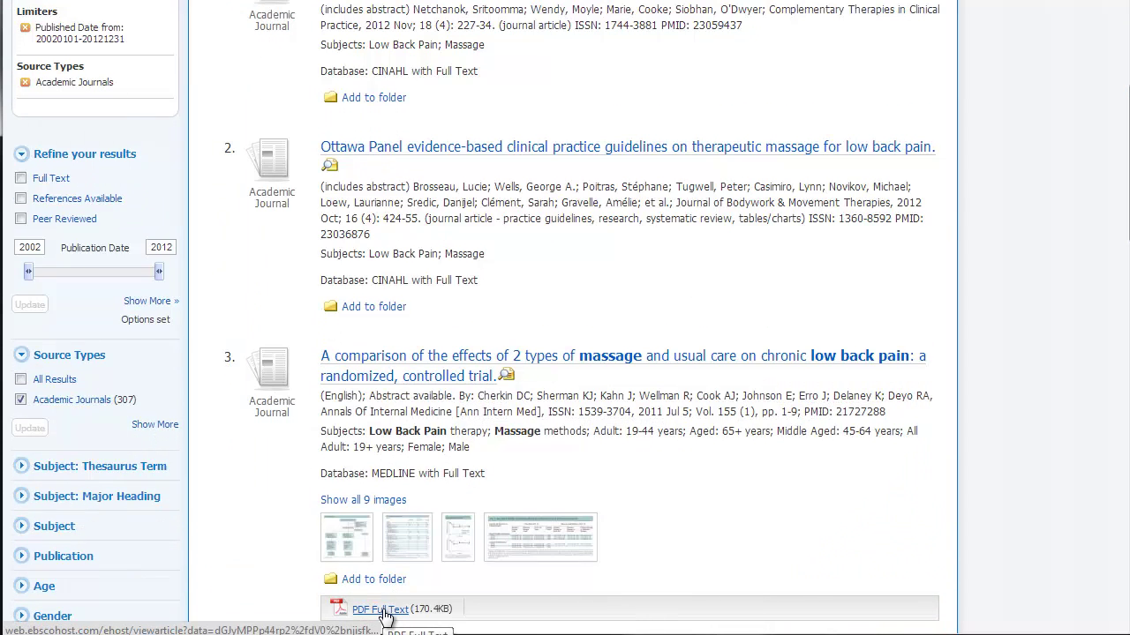
Open the Ottawa Panel massage guidelines record and read its abstract
left_click(462, 159)
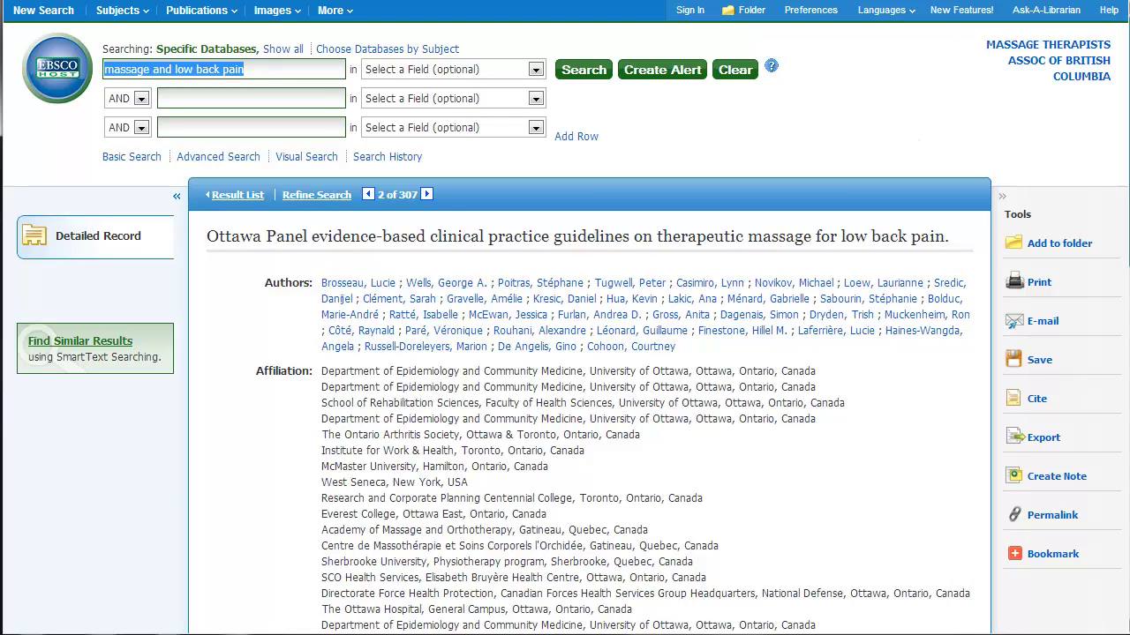
left_click_drag(1126, 109, 1125, 312)
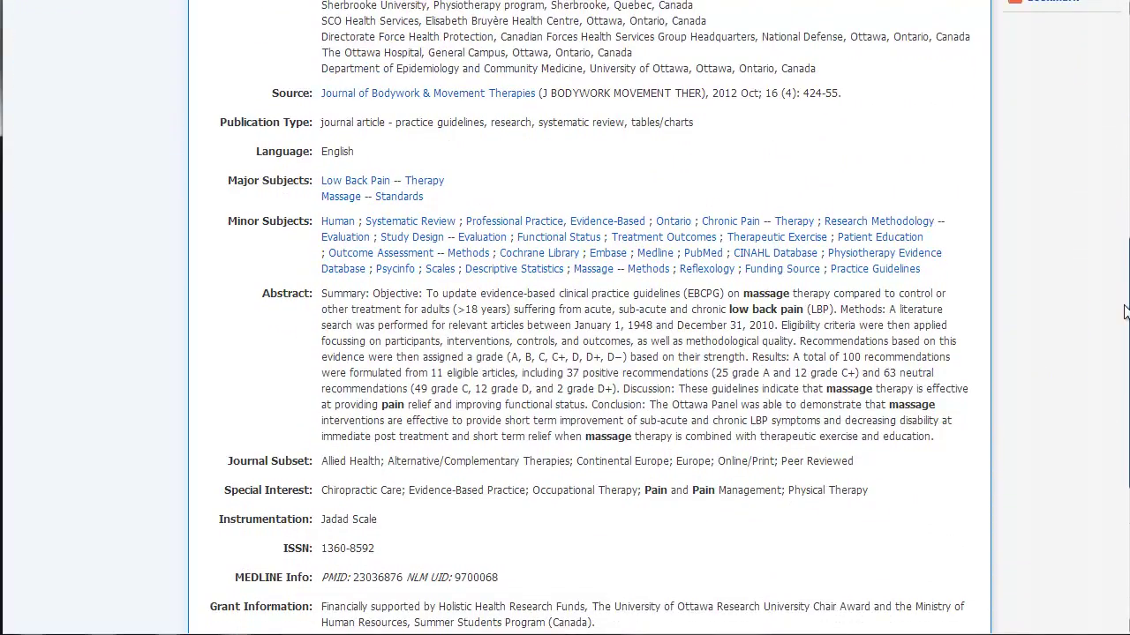
key("Home")
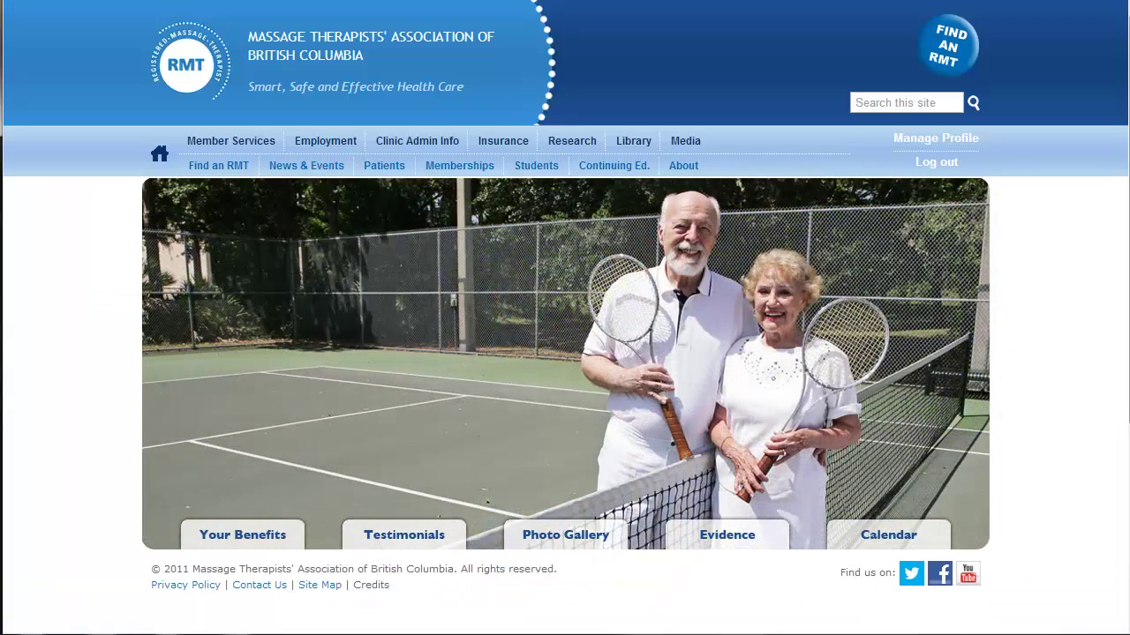
Reopen the Library page and scroll to the databases list showing Medline, PsycINFO and SPORTDiscus
left_click(619, 144)
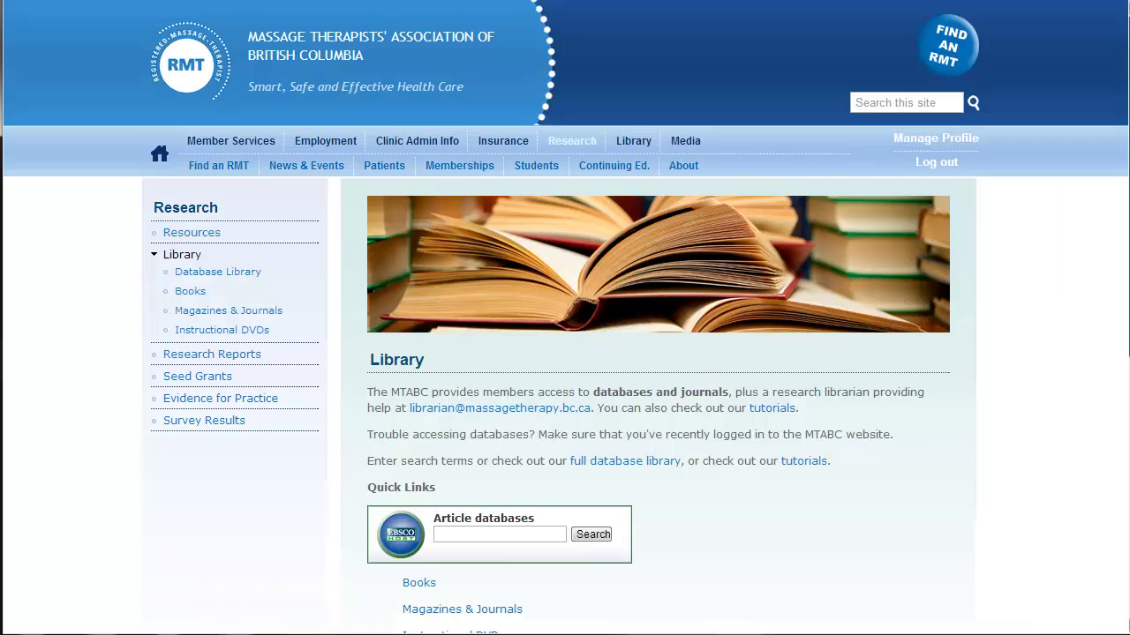
scroll(565, 353, "down", 3)
scroll(565, 353, "down", 5)
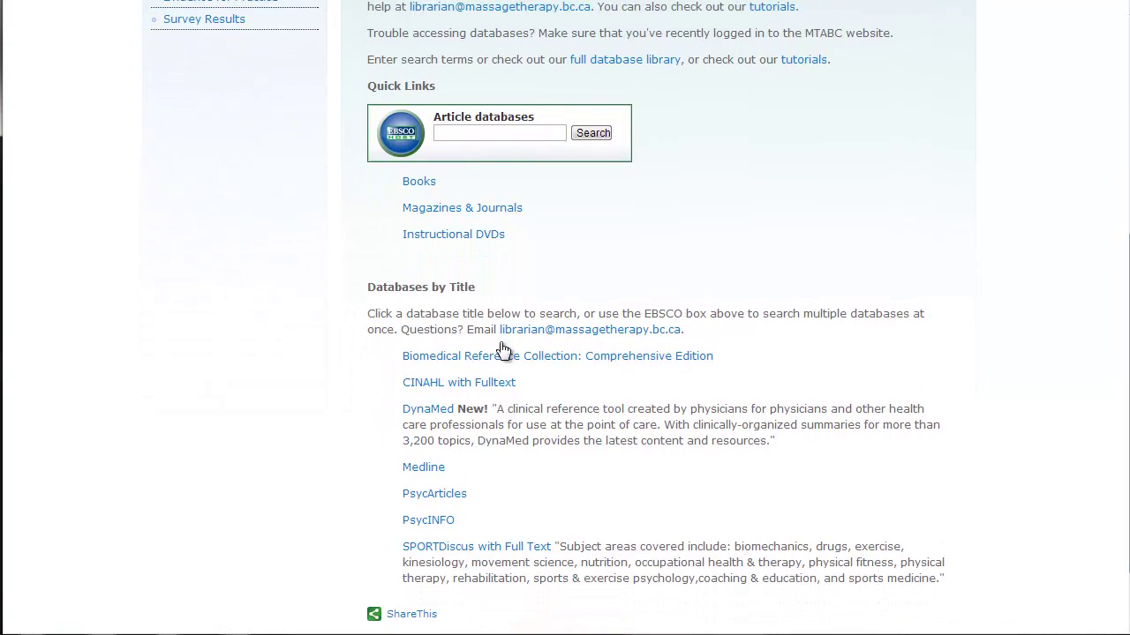
Open DynaMed and search for 'low back pain'
left_click(449, 412)
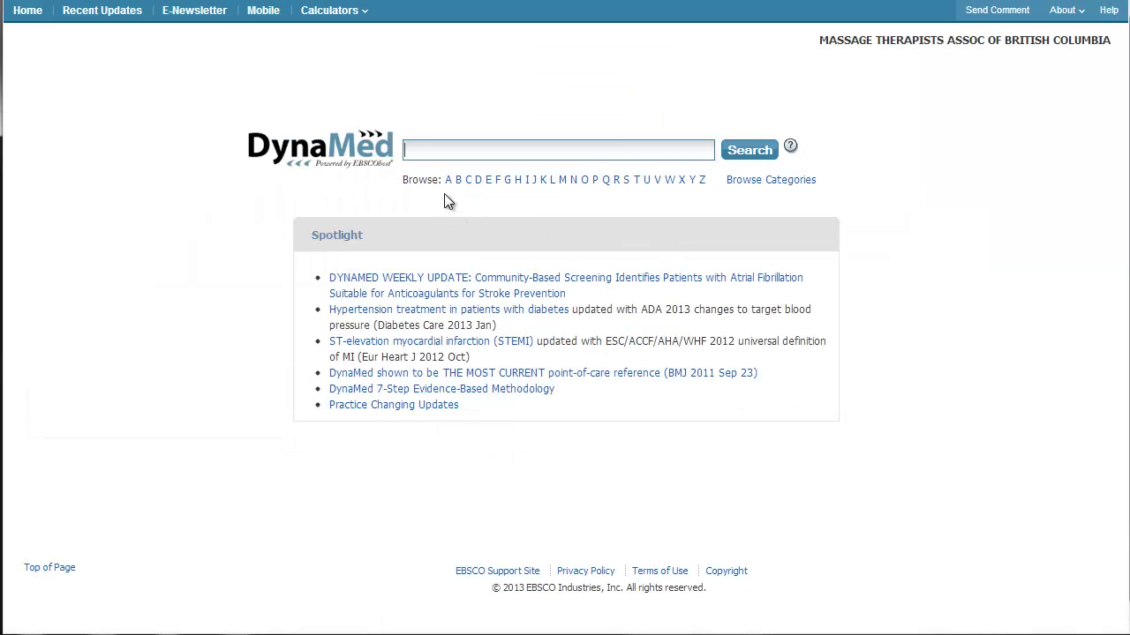
left_click(563, 150)
type("low ")
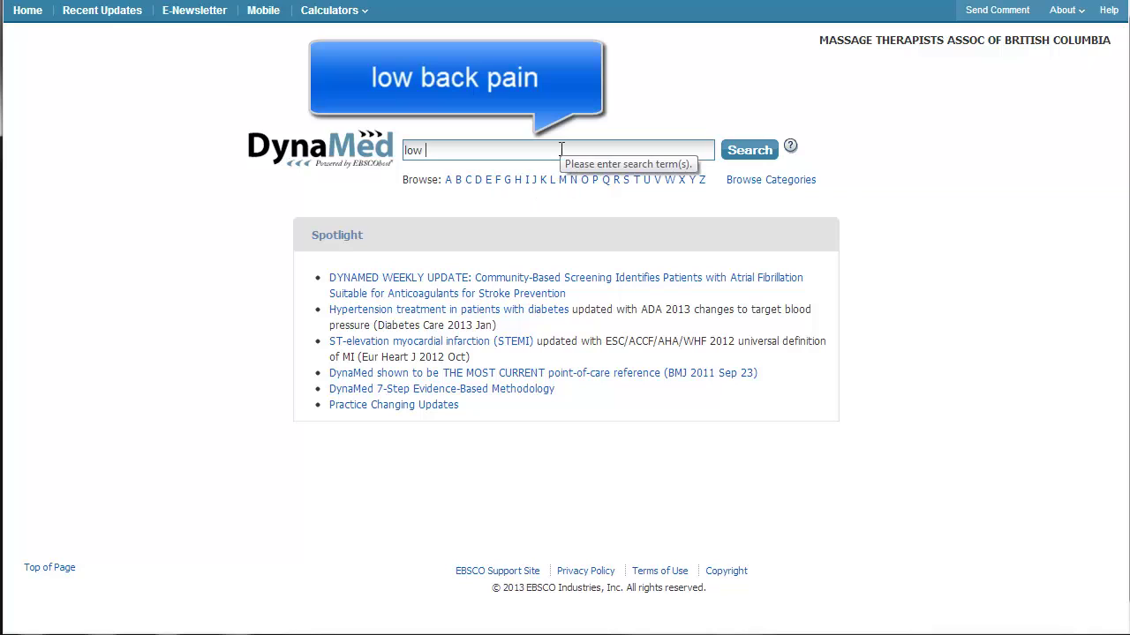
type("back pai")
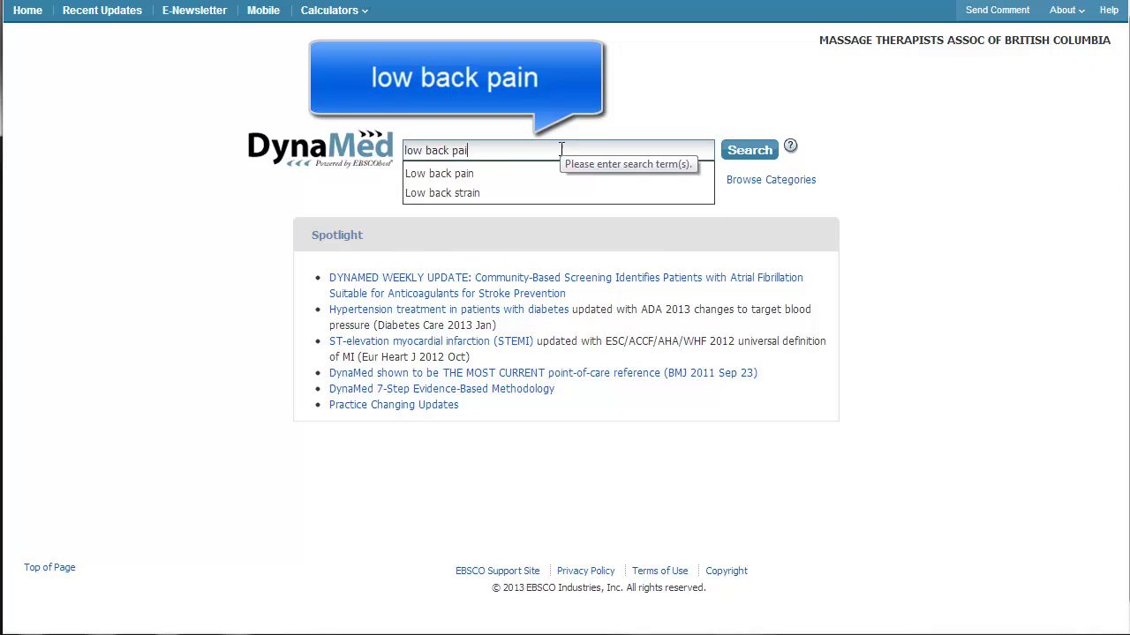
type("n")
left_click(737, 150)
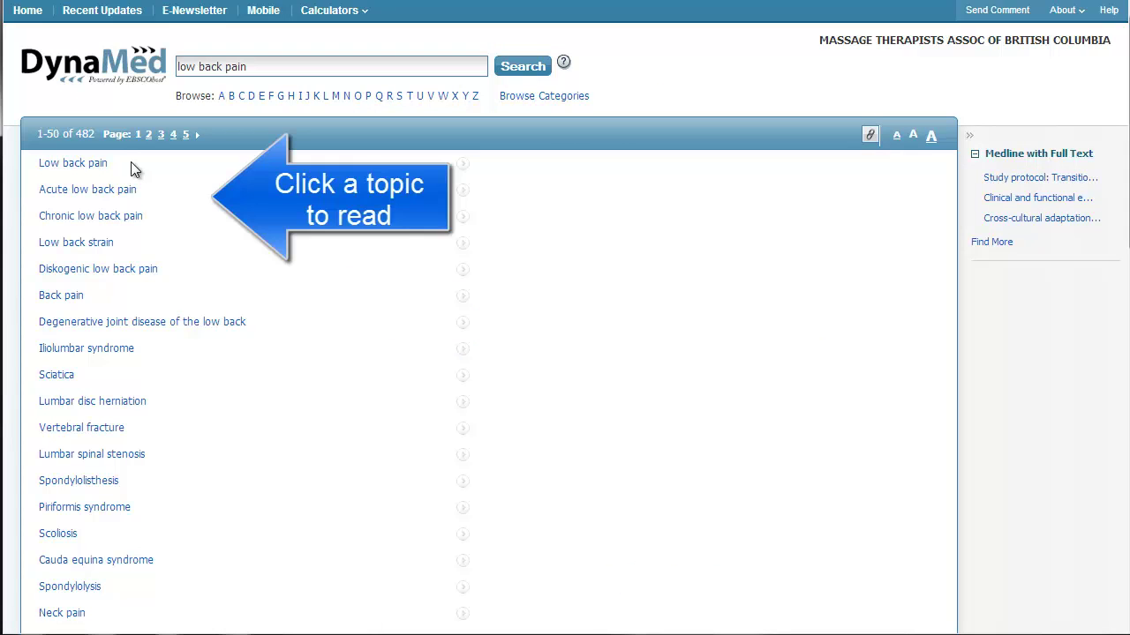
Preview the Acute and Chronic low back pain topics, ending on Acute low back pain
mouse_move(100, 172)
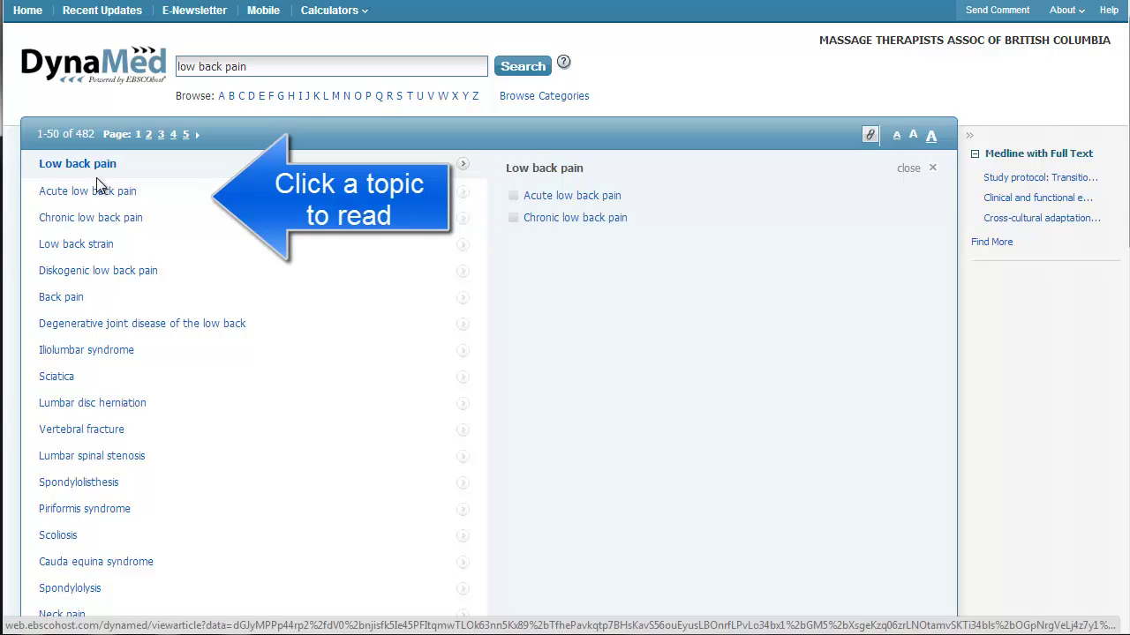
left_click(99, 191)
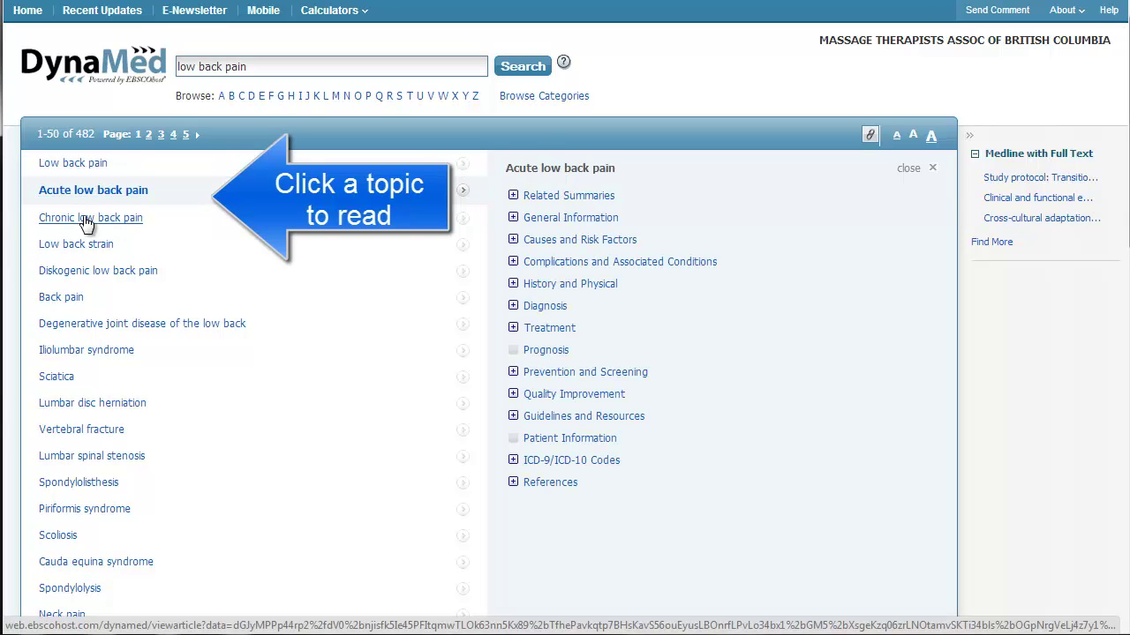
left_click(89, 217)
left_click(93, 196)
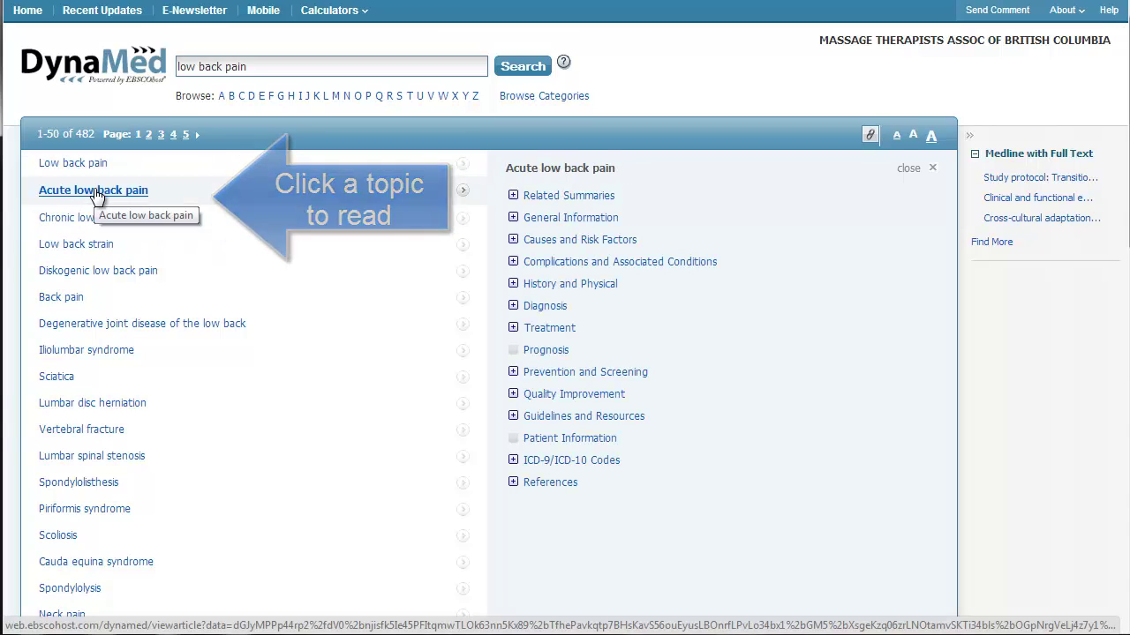
Open the Acute low back pain article and expand General Information to show LBP's description and alternative names
left_click(96, 192)
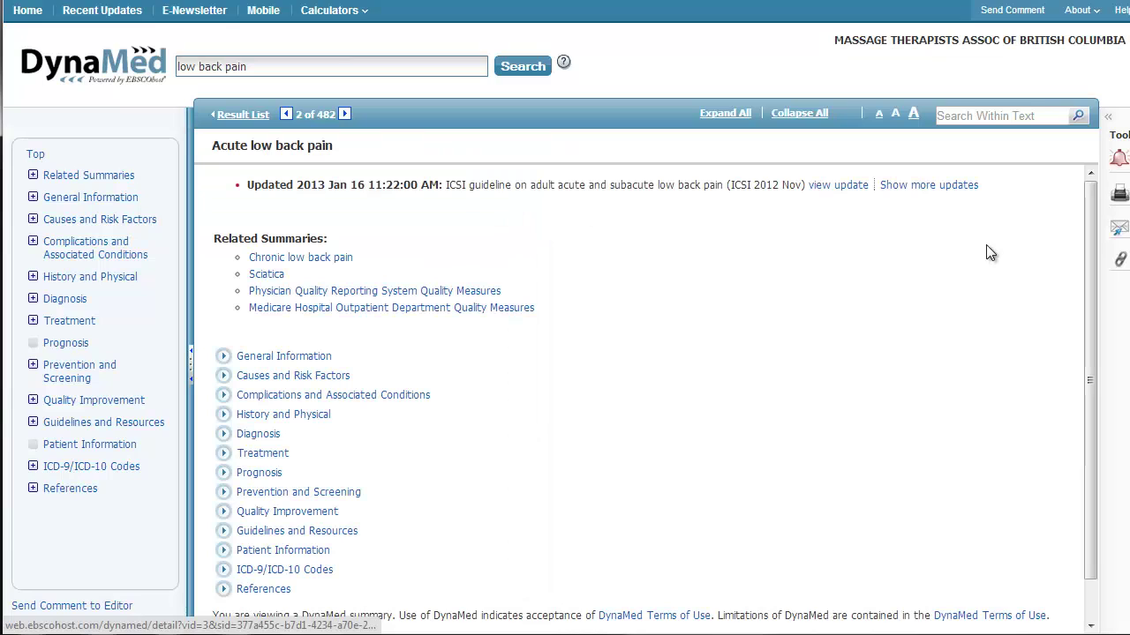
left_click_drag(1089, 209, 1094, 257)
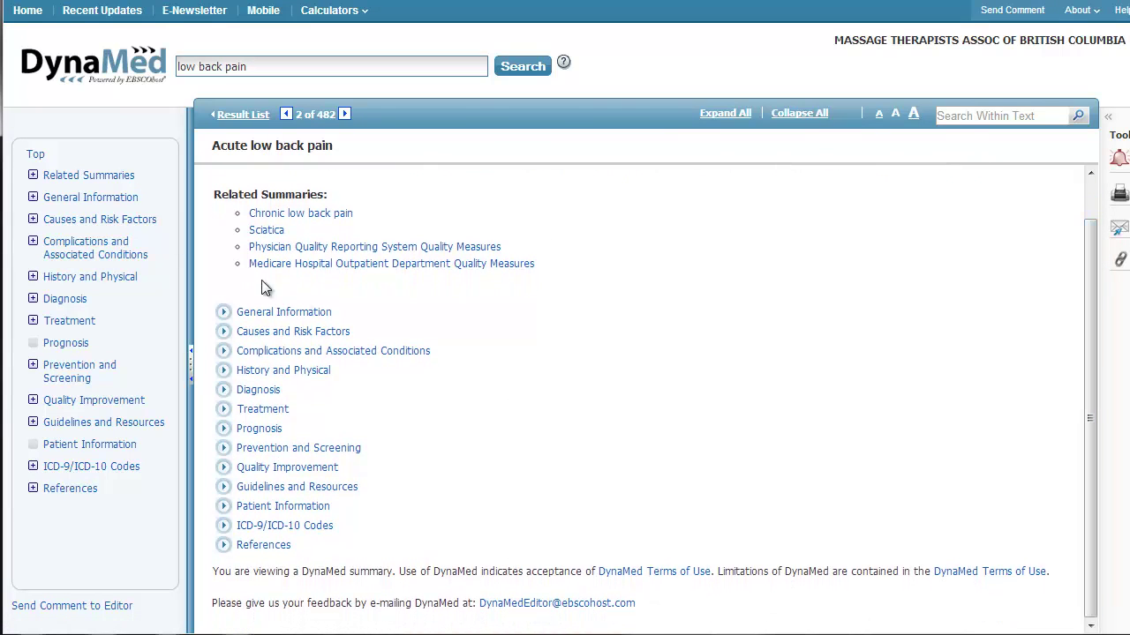
left_click(284, 312)
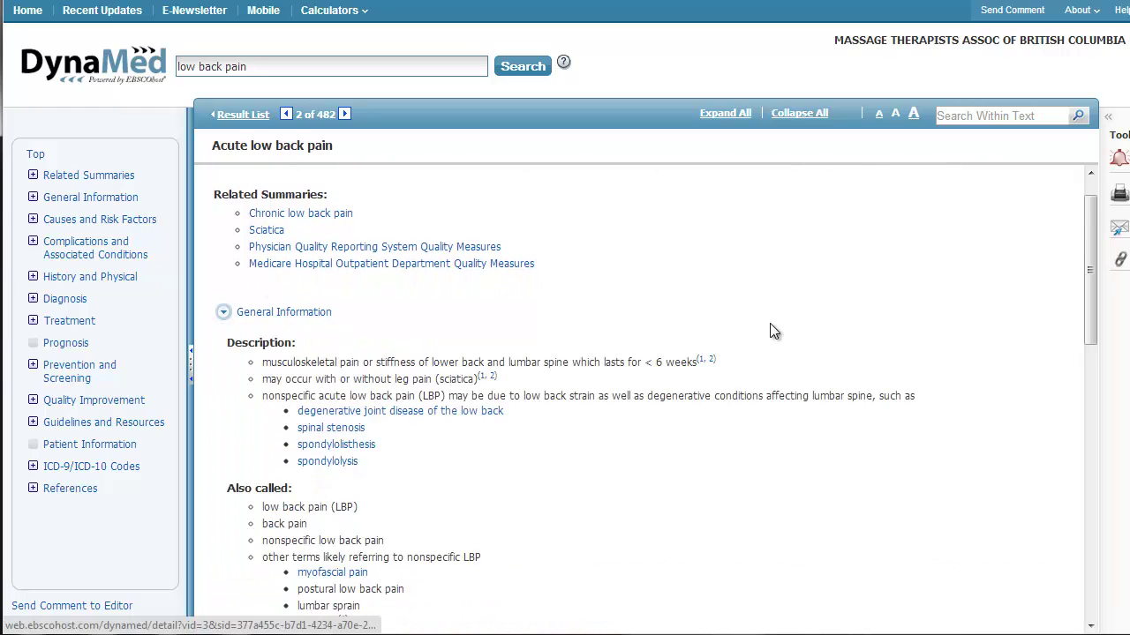
left_click_drag(1094, 219, 1067, 183)
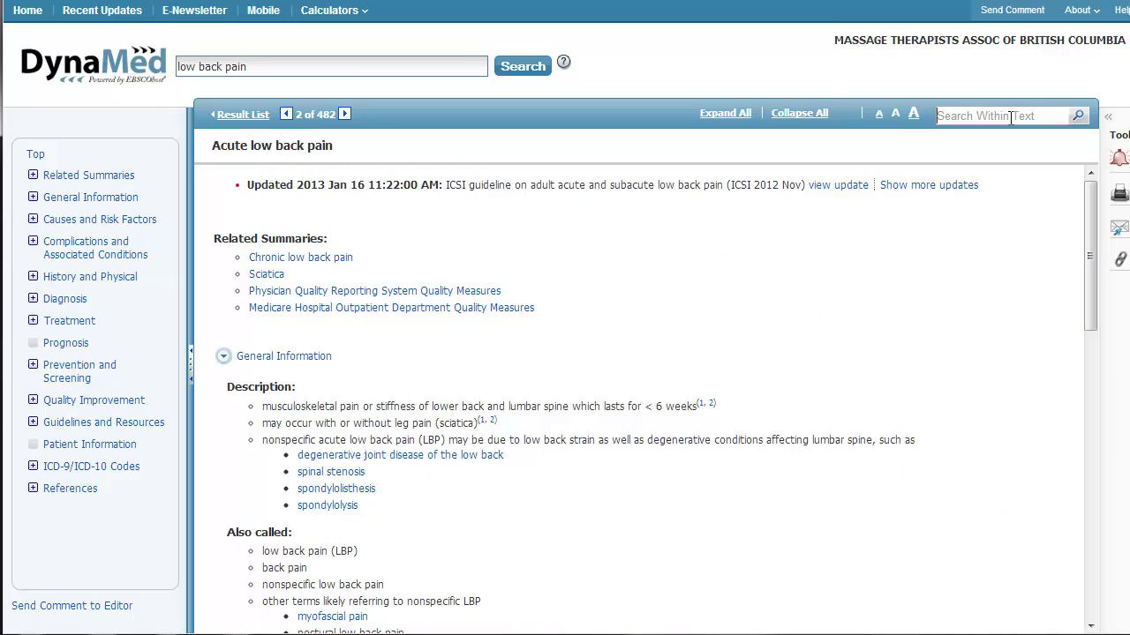
Search the topic for 'massage', step to the next highlighted match, and open the cited Cochrane review
type("massage")
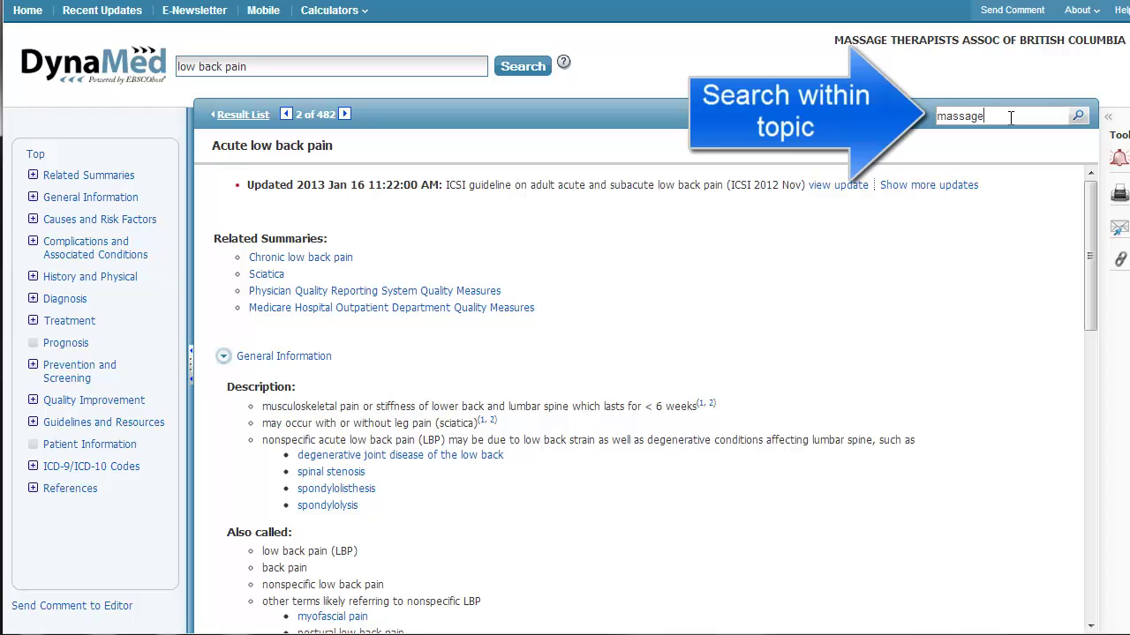
left_click(1077, 116)
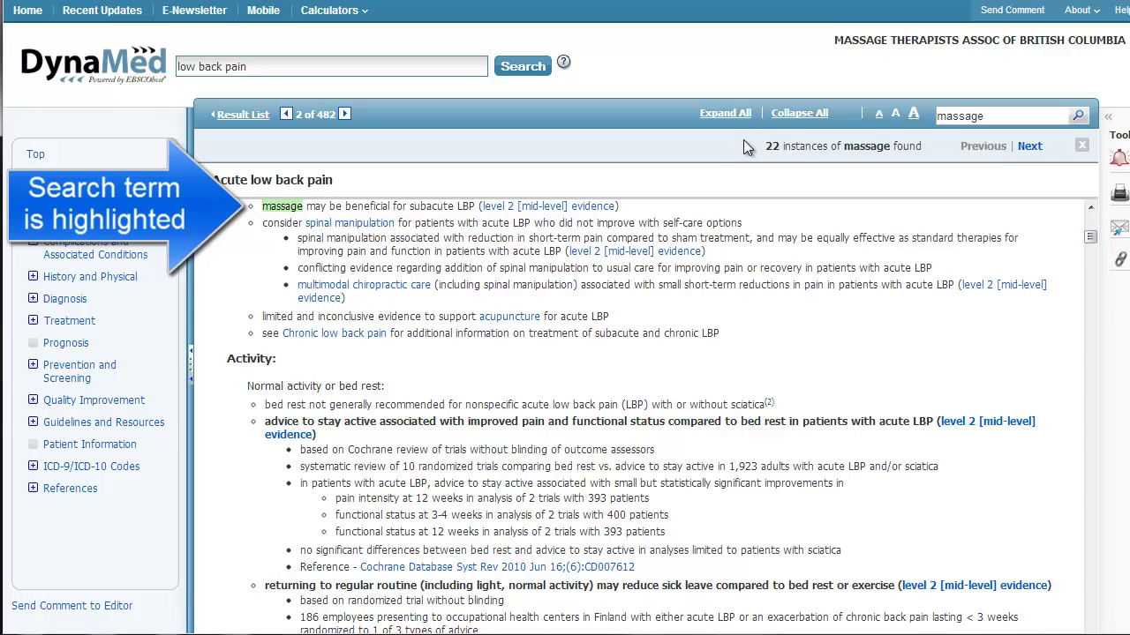
left_click(1027, 147)
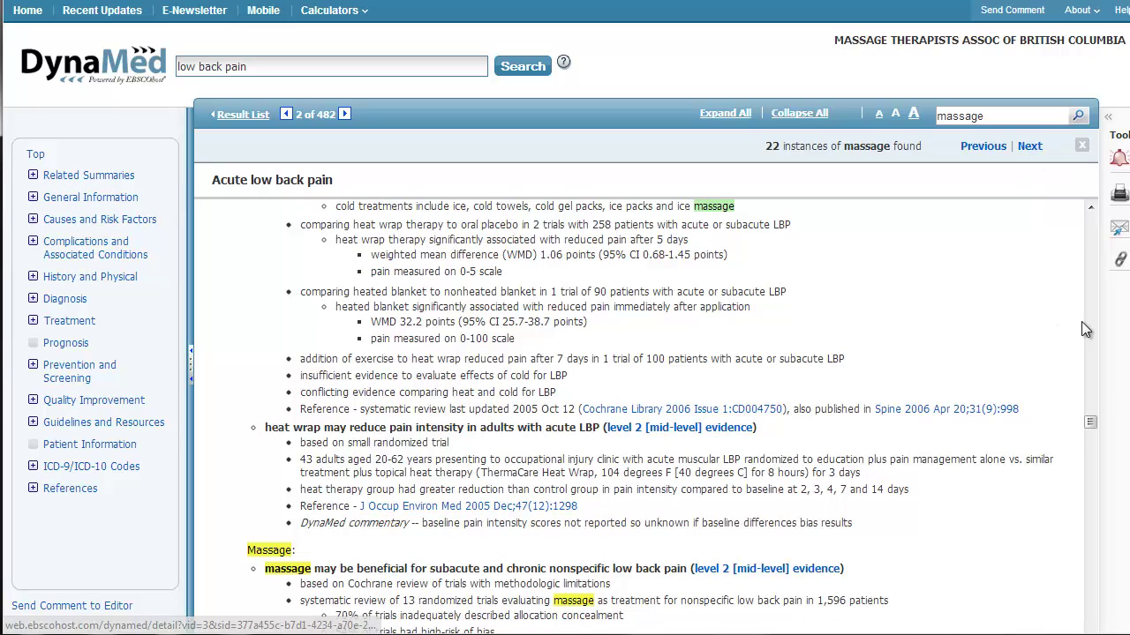
left_click_drag(1090, 428, 1093, 440)
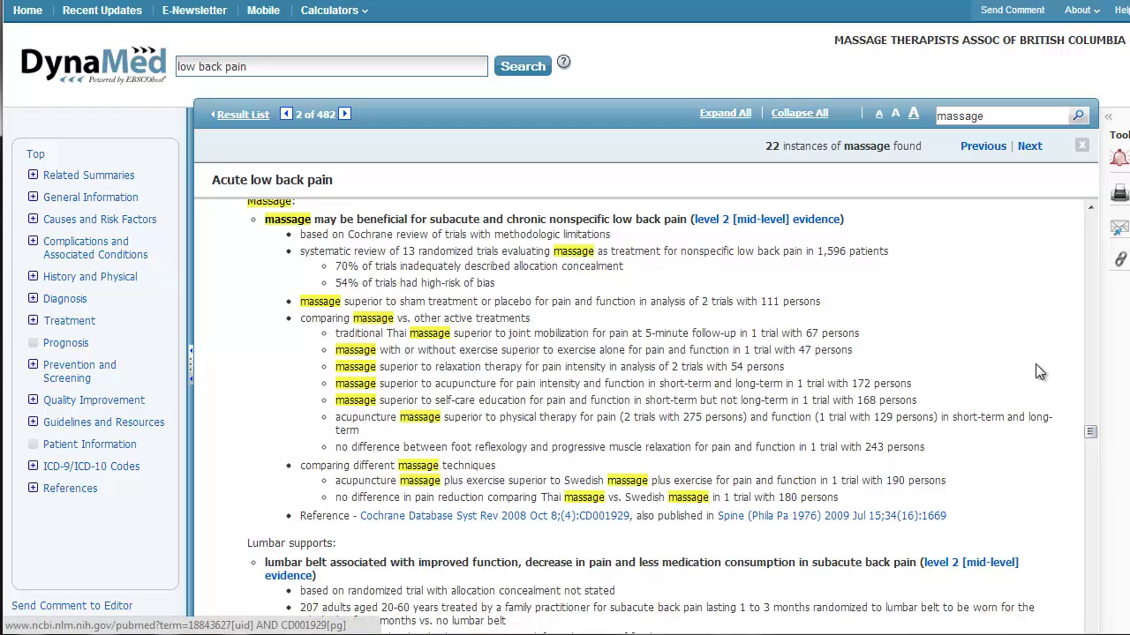
left_click(464, 517)
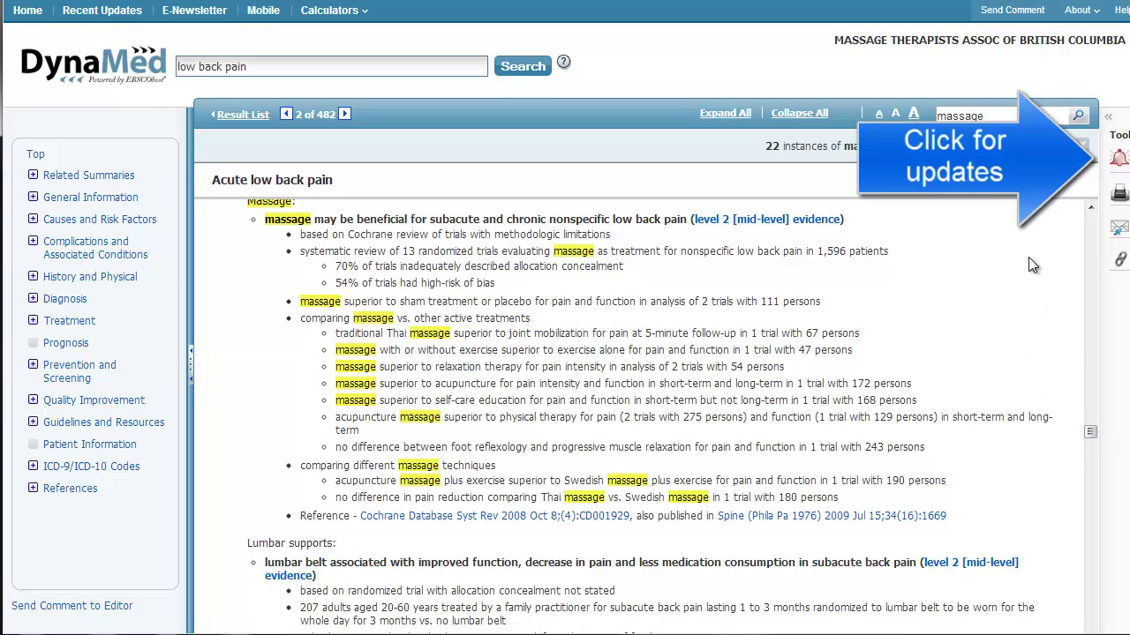
Create a once-a-day update alert for Acute low back pain, entering the alert e-mail address, and confirm it
left_click(1119, 164)
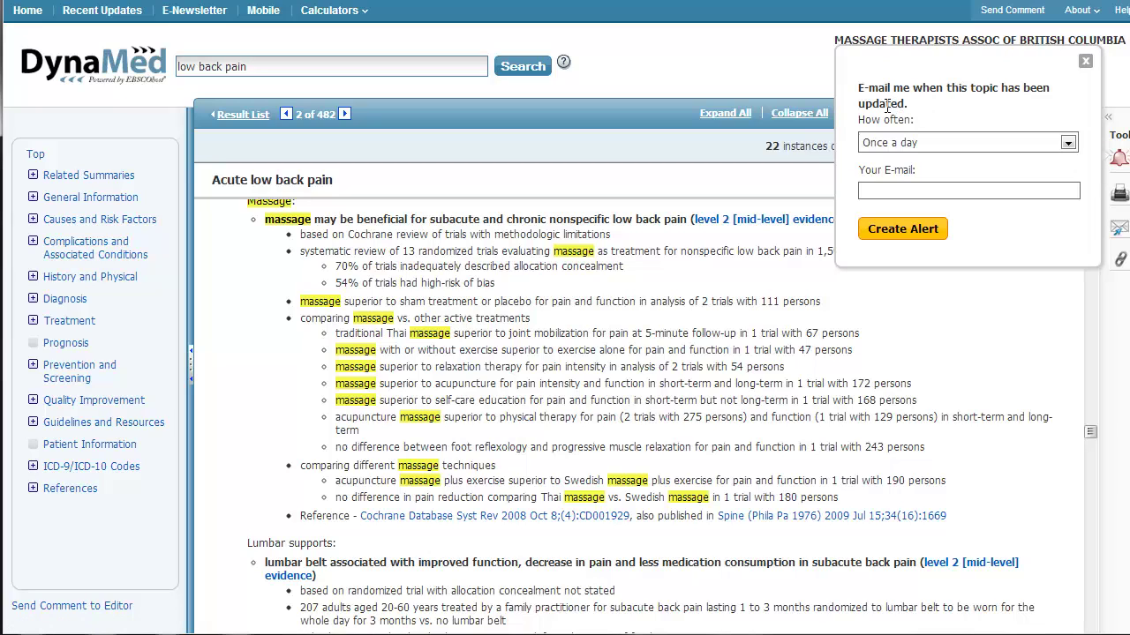
left_click(890, 185)
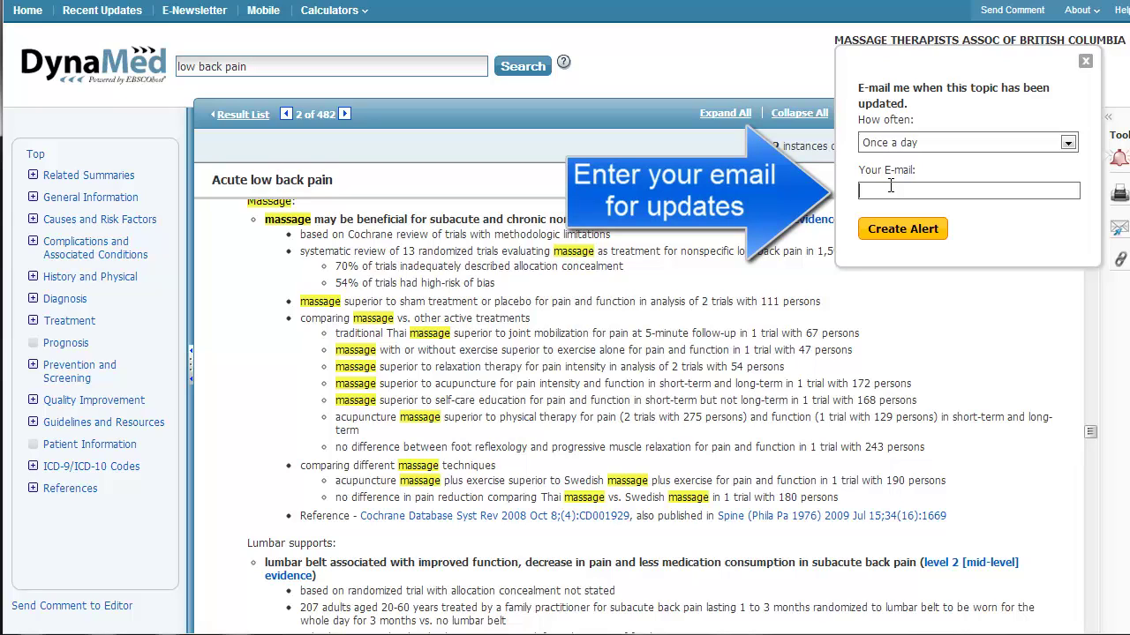
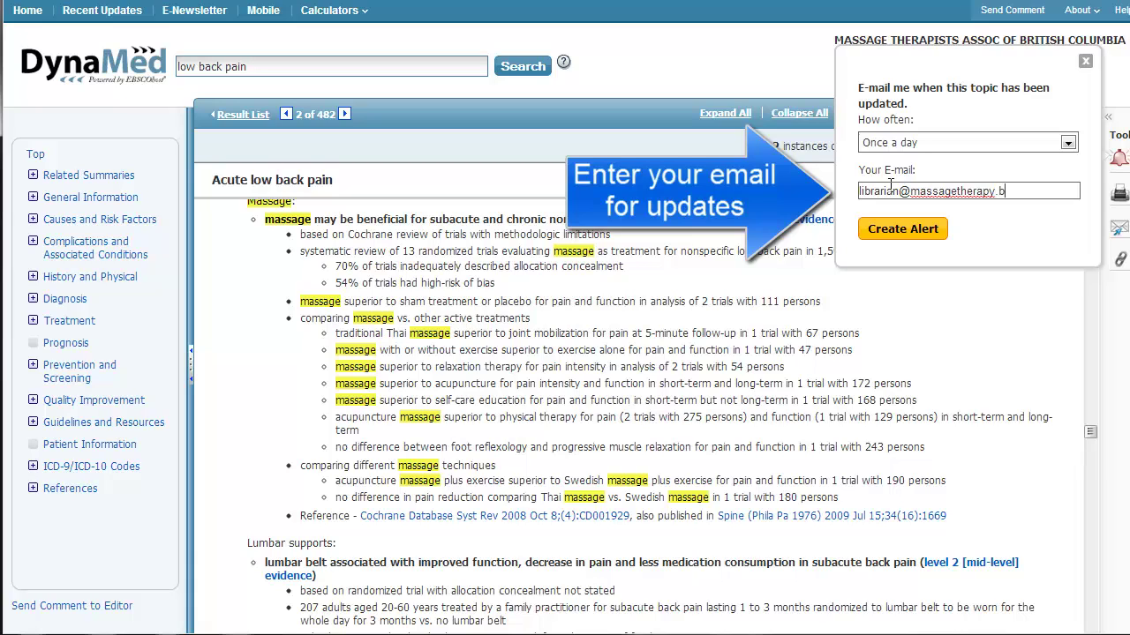
left_click(937, 233)
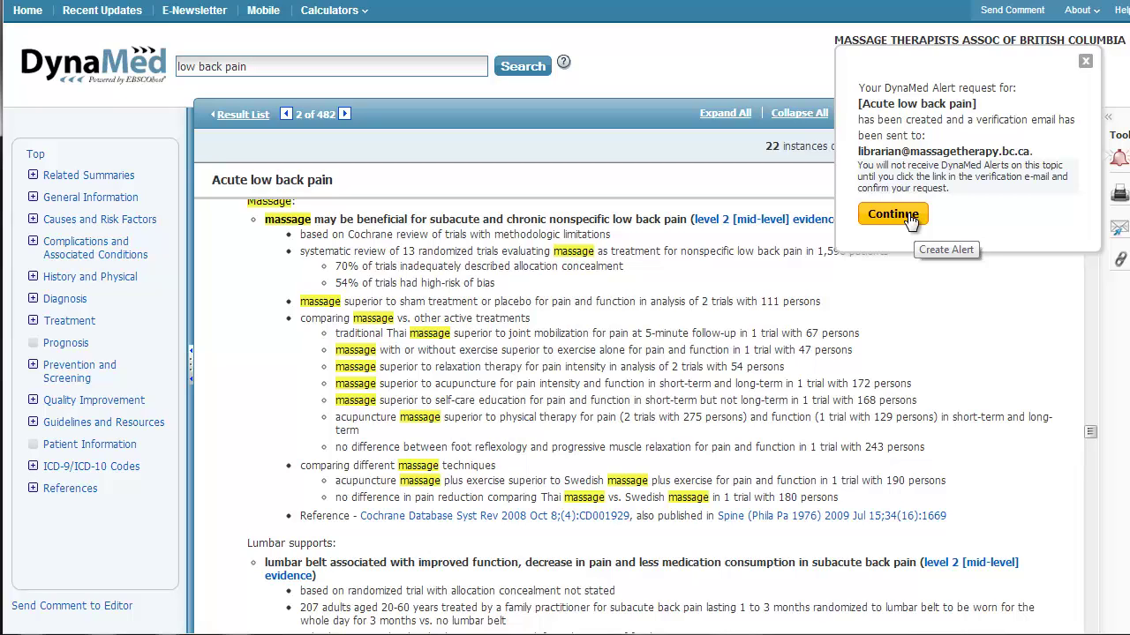
left_click(893, 215)
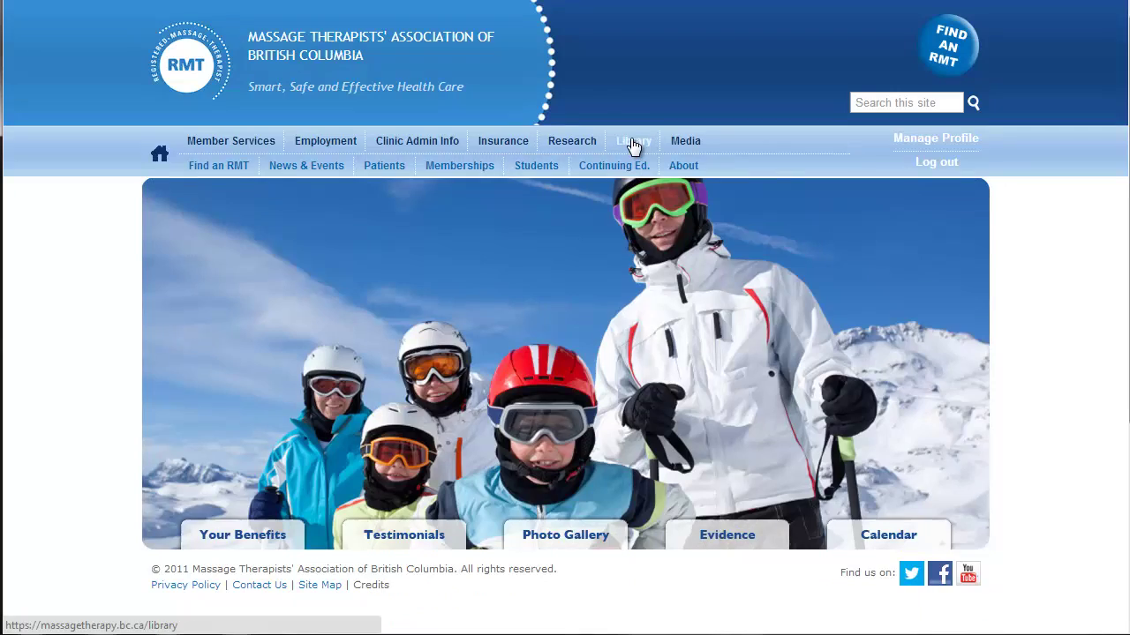
Go to the MTABC Library page and scroll down to the Databases by Title list
left_click(634, 143)
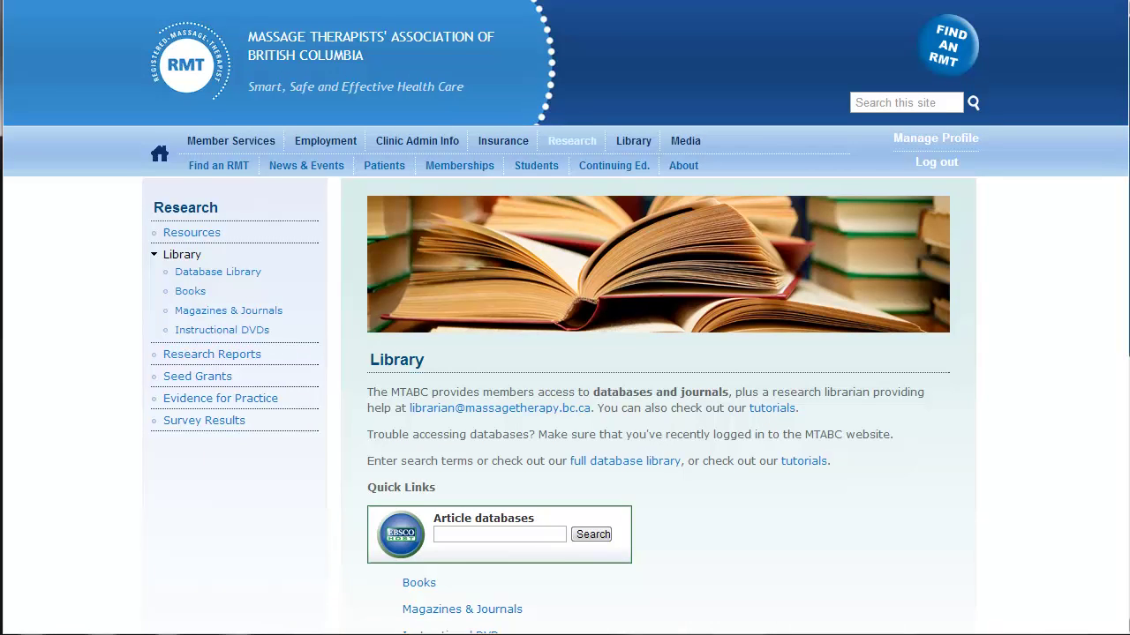
scroll(565, 353, "down", 4)
scroll(565, 317, "down", 3)
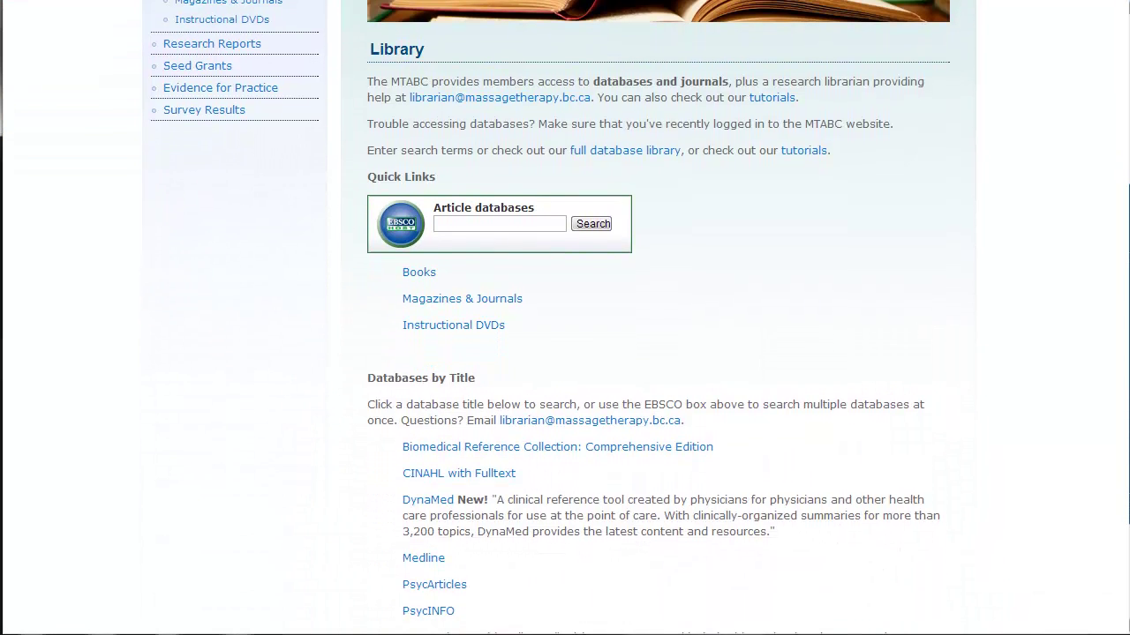